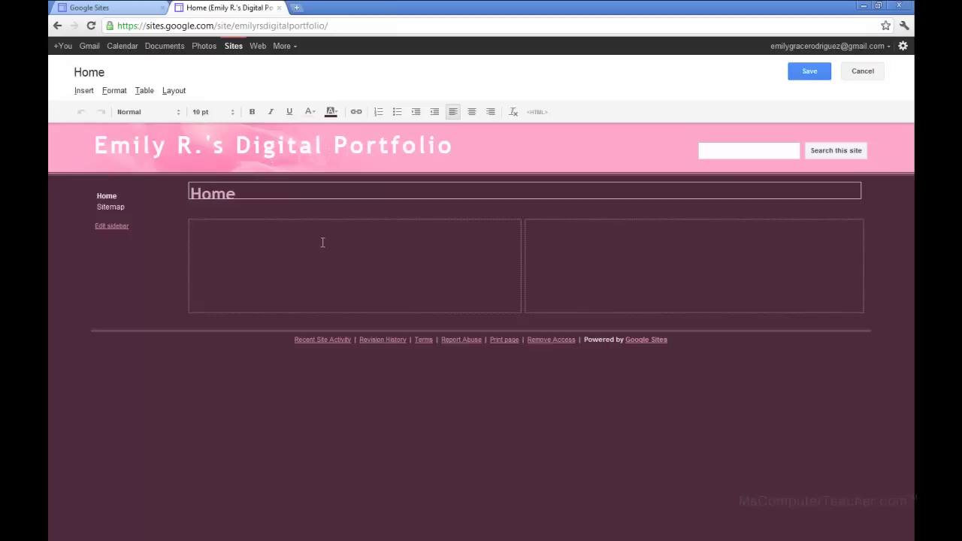
Step: Enter a two-paragraph introduction in the left column of the Home page, beginning "Hi World!" and "Who am I? I am a 7th grade student in North Carolina."
{"action": "left_click", "coordinate": [322, 239]}
{"action": "left_click", "coordinate": [201, 237]}
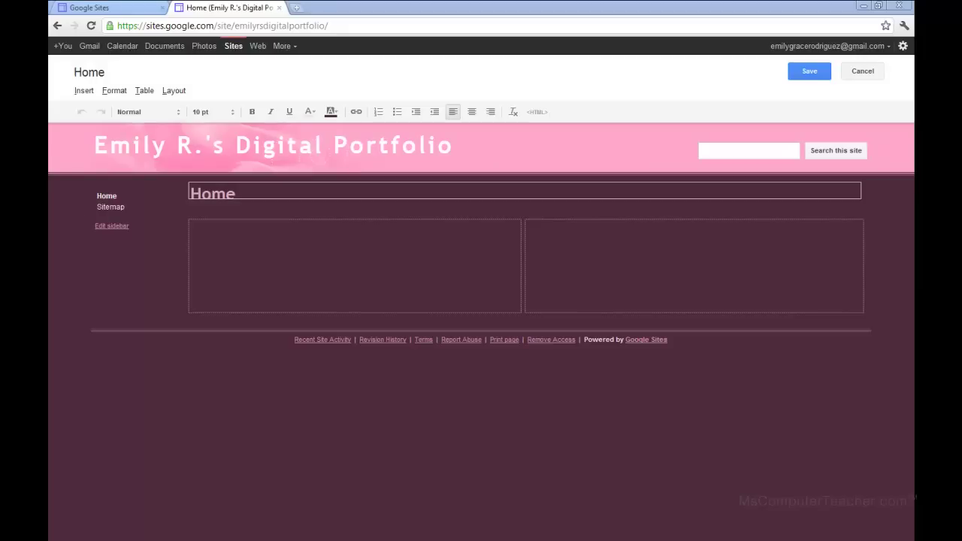
{"action": "left_click", "coordinate": [218, 235]}
{"action": "type", "text": "Hi World! My name is Emily R. and this is a website dedicated to showcasing me and my work!  Who am I? I am a 7th grade student in North Carolina. I have an older sister, younger half-brother, two cats (Oscar and Laney), one dog (Roscoe), and a pet fish named Flipper. My parents have been divorced since I was four, so I split my time between my Mom and Dad's homes. I love to be on the computer, playing soccer, talking or texting on the phone, listening to music, and spending time at the beach. I dislike spiders, most vegetables, doing homework, mean people, and cold weather. My goal for this website is to share my accomplishments and creativity with others. For complete lists of my interests, dislikes, and hopes and dreams, check out the \"More About Me\" section below."}
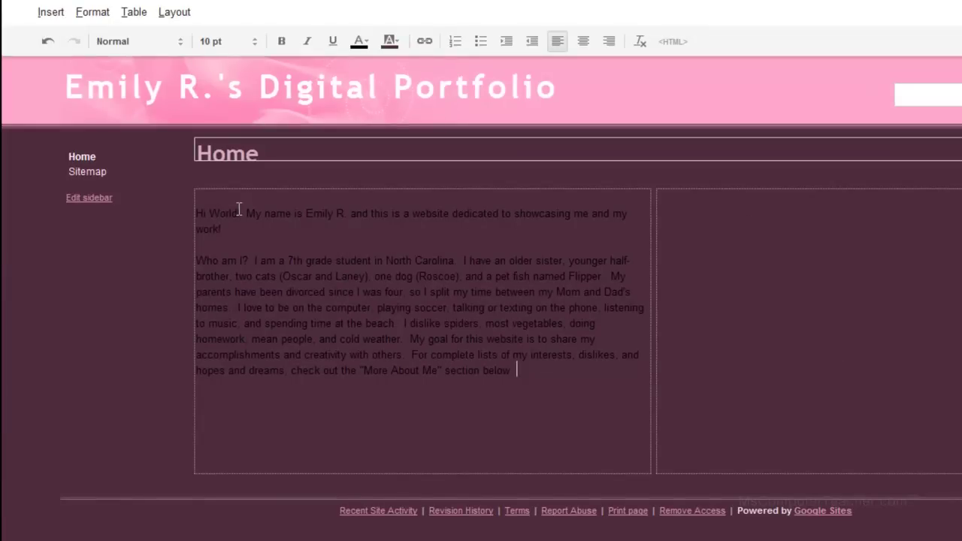
Step: Try a line break inside the word "beach", undo it together with the text entry, and redo the introduction text
{"action": "left_click_drag", "start_coordinate": [531, 385], "coordinate": [371, 323]}
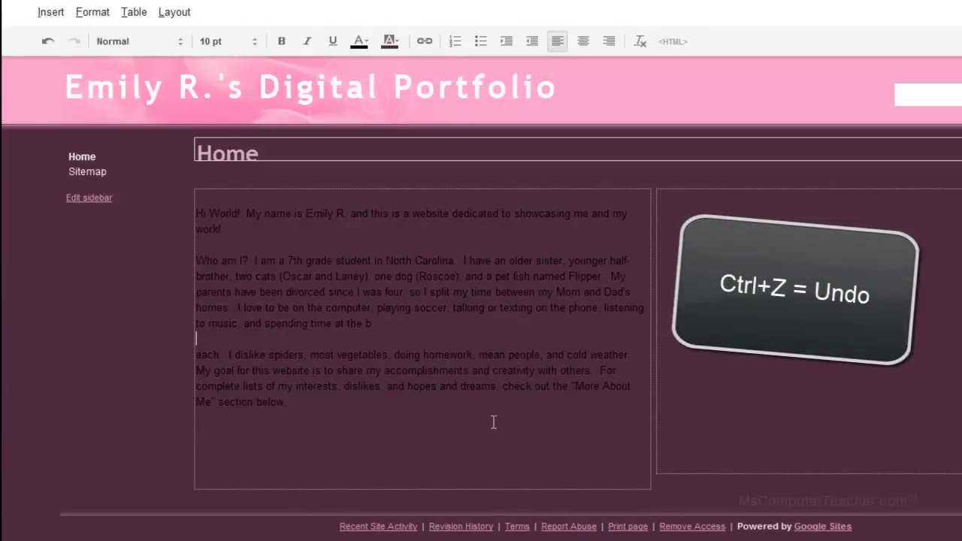
{"action": "key", "text": "ctrl+z"}
{"action": "key", "text": "ctrl+z"}
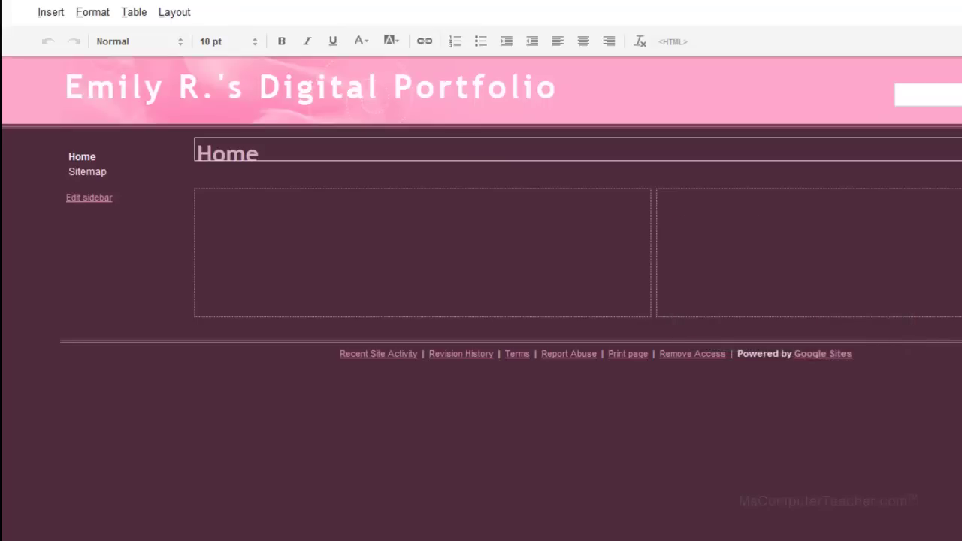
{"action": "left_click", "coordinate": [266, 217]}
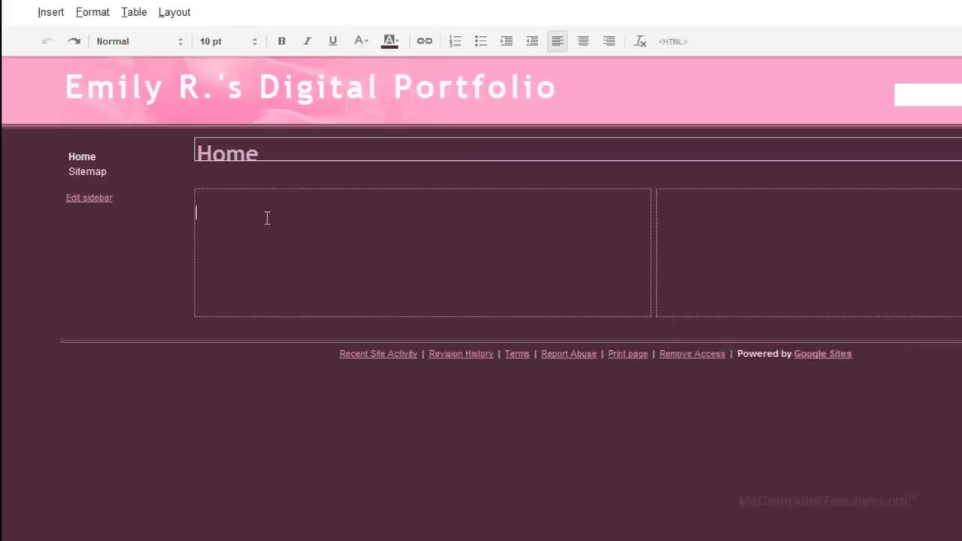
{"action": "key", "text": "ctrl+y"}
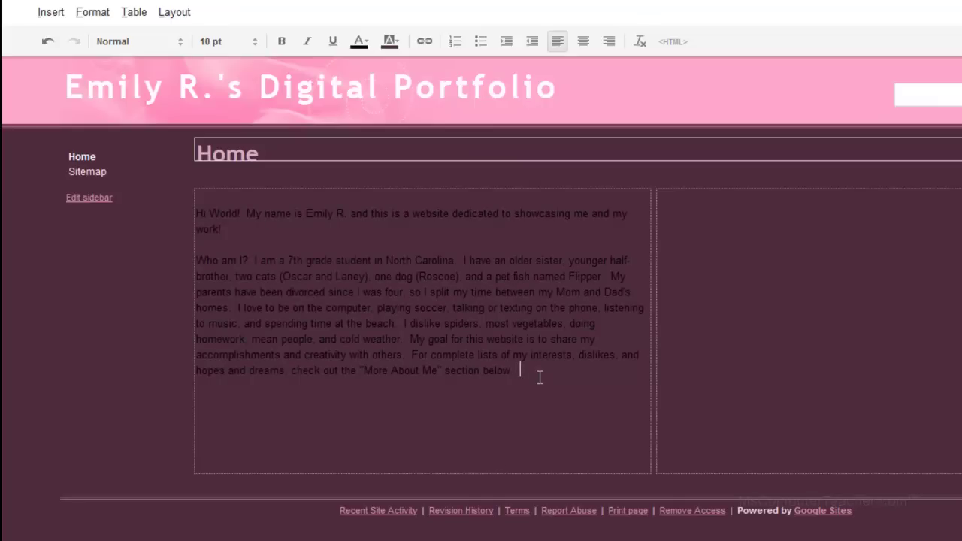
Step: Change the text color of the whole introduction to a near-white gray
{"action": "left_click_drag", "start_coordinate": [538, 379], "coordinate": [195, 218]}
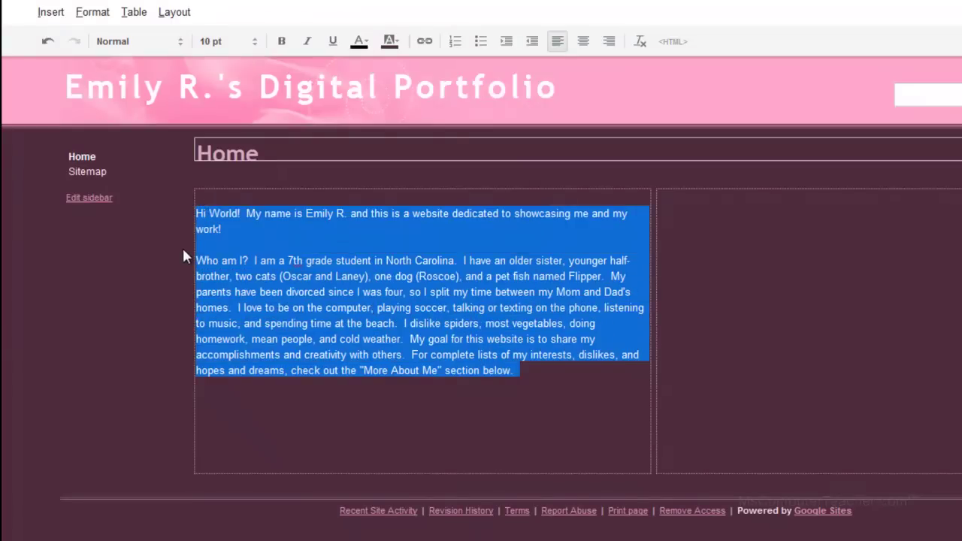
{"action": "left_click", "coordinate": [315, 437]}
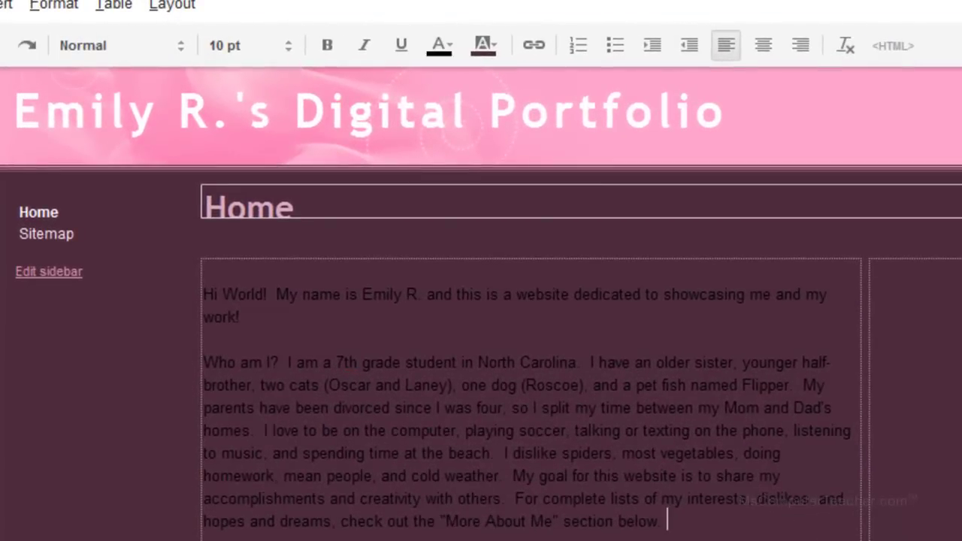
{"action": "left_click_drag", "start_coordinate": [710, 528], "coordinate": [231, 299]}
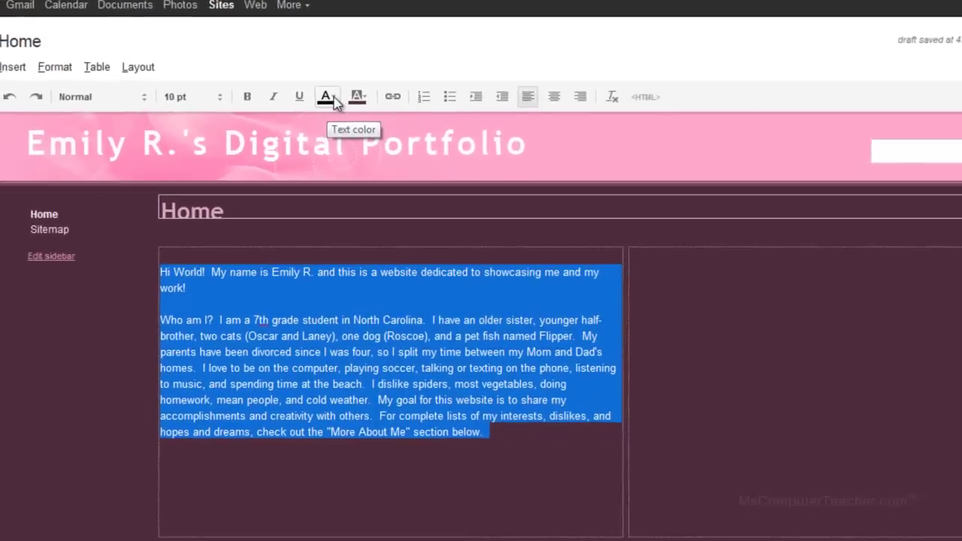
{"action": "left_click", "coordinate": [268, 133]}
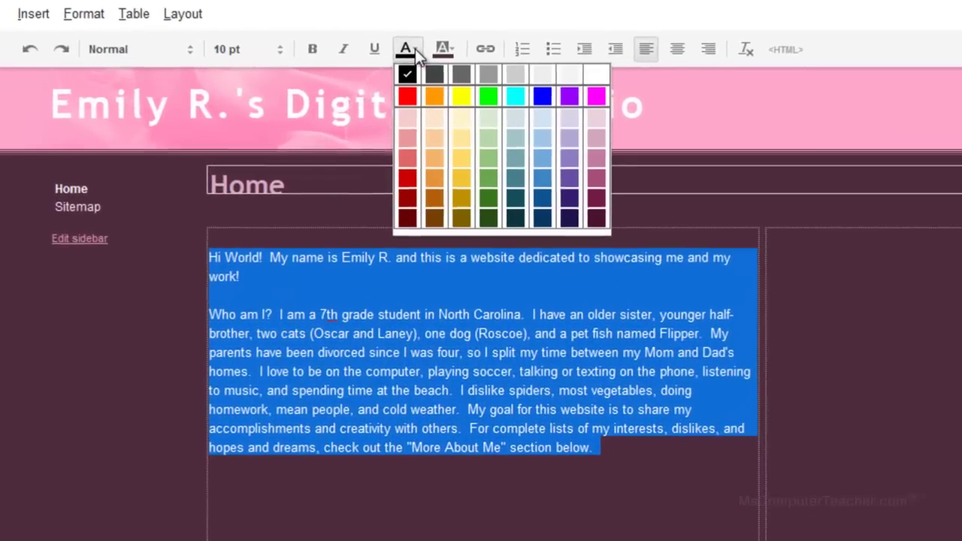
{"action": "left_click", "coordinate": [570, 75]}
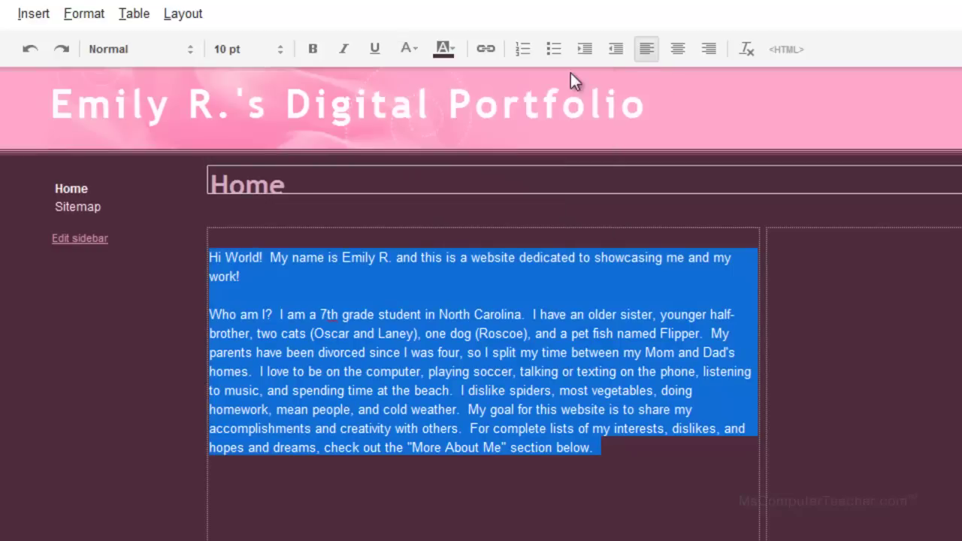
{"action": "left_click", "coordinate": [489, 507]}
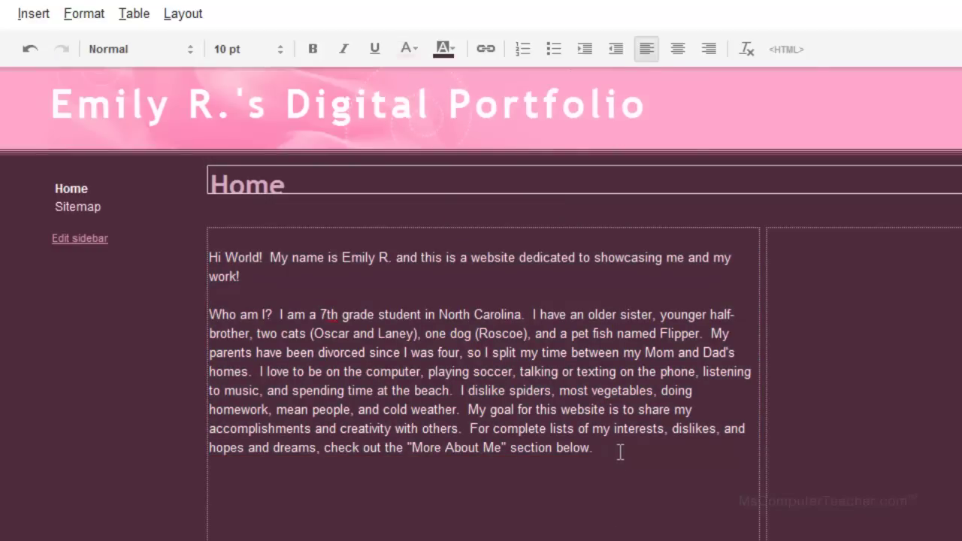
Step: Set the introduction text to 12 pt and use the Normal sans-serif font
{"action": "left_click", "coordinate": [274, 50]}
{"action": "left_click", "coordinate": [269, 135]}
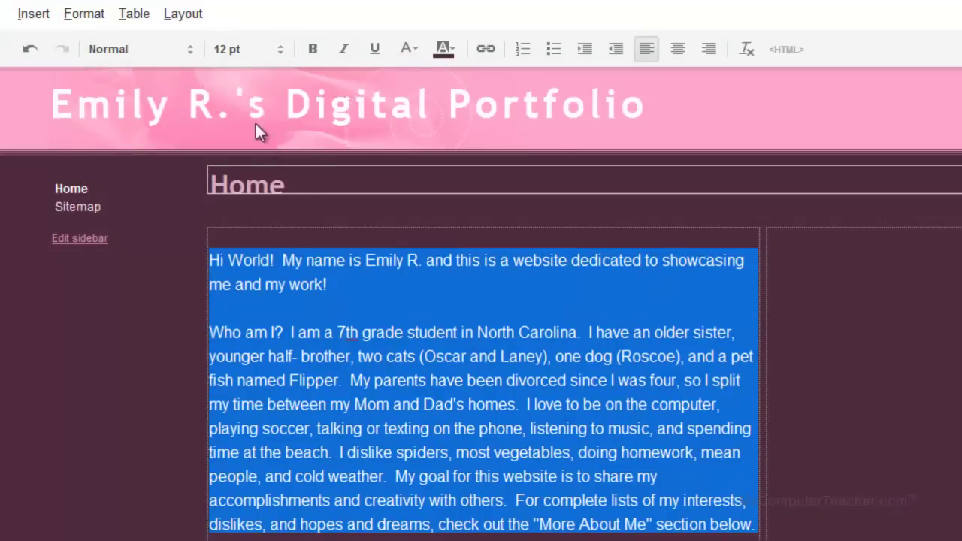
{"action": "left_click", "coordinate": [187, 53]}
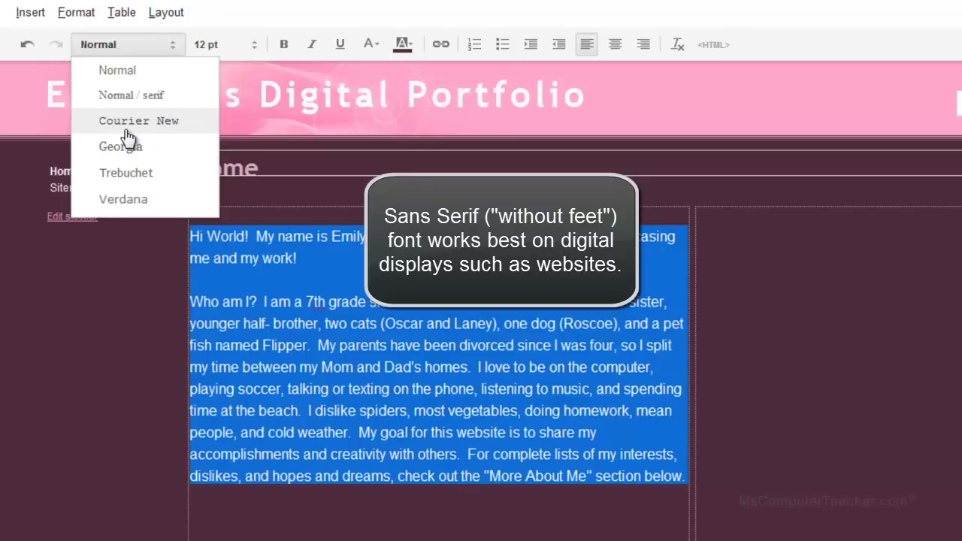
{"action": "left_click", "coordinate": [120, 72]}
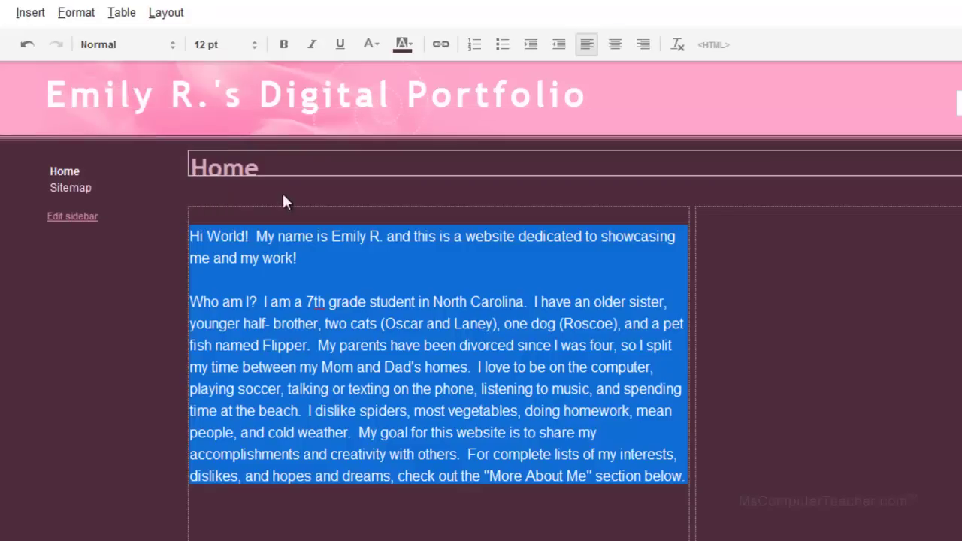
Step: Try a magenta highlight on the introduction text and undo it
{"action": "left_click", "coordinate": [415, 49]}
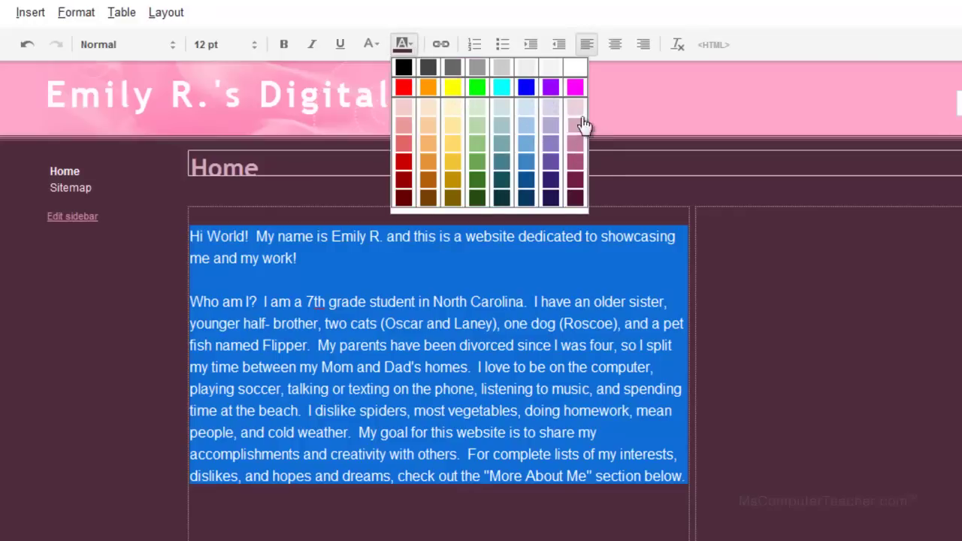
{"action": "left_click", "coordinate": [577, 90]}
{"action": "left_click", "coordinate": [536, 531]}
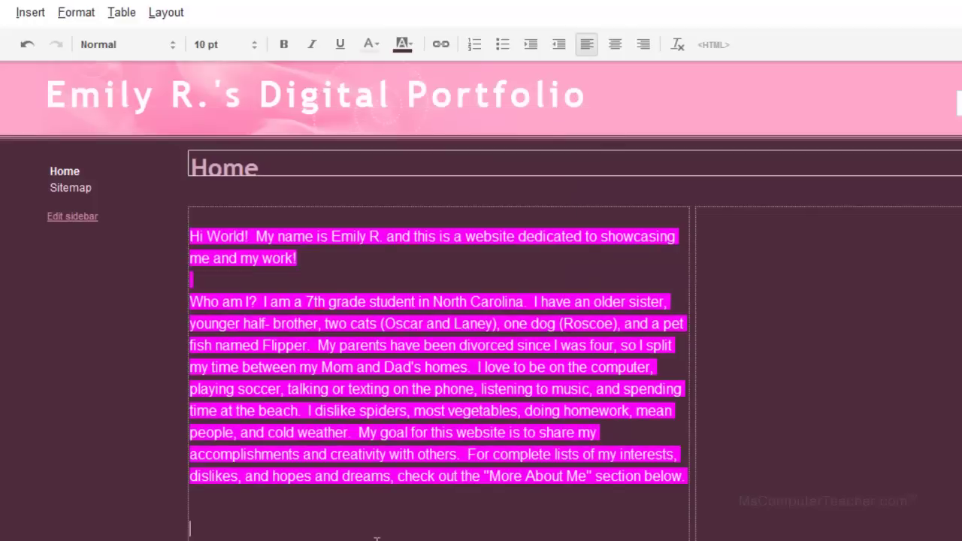
{"action": "left_click", "coordinate": [28, 47]}
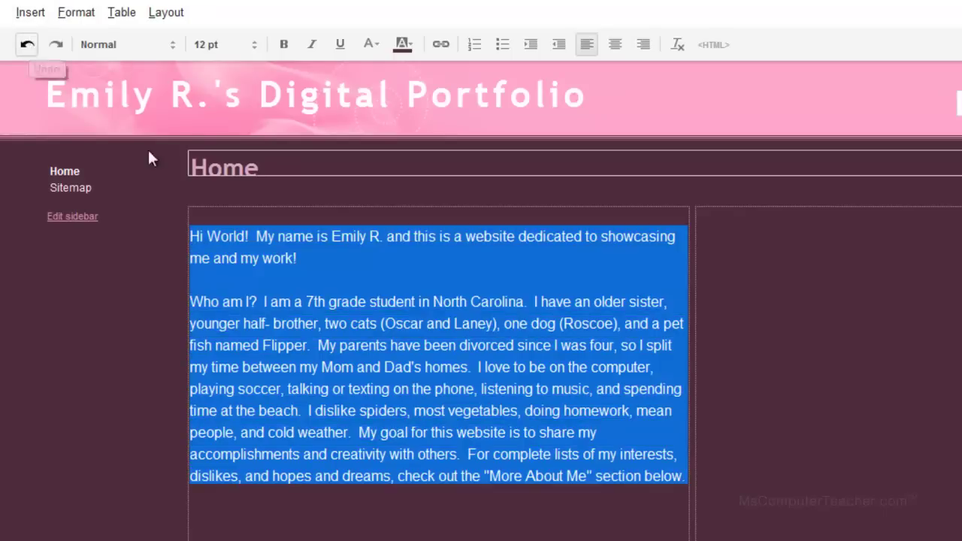
{"action": "left_click", "coordinate": [865, 468]}
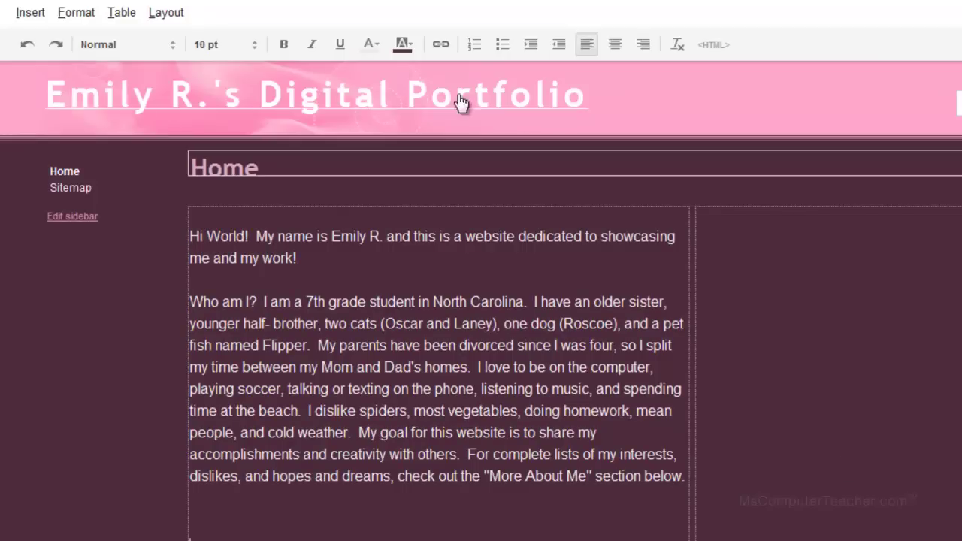
Step: Open the link settings for the phrase giving the student's name after "Hi World!" and cancel them
{"action": "left_click_drag", "start_coordinate": [380, 236], "coordinate": [256, 238]}
{"action": "left_click", "coordinate": [442, 45]}
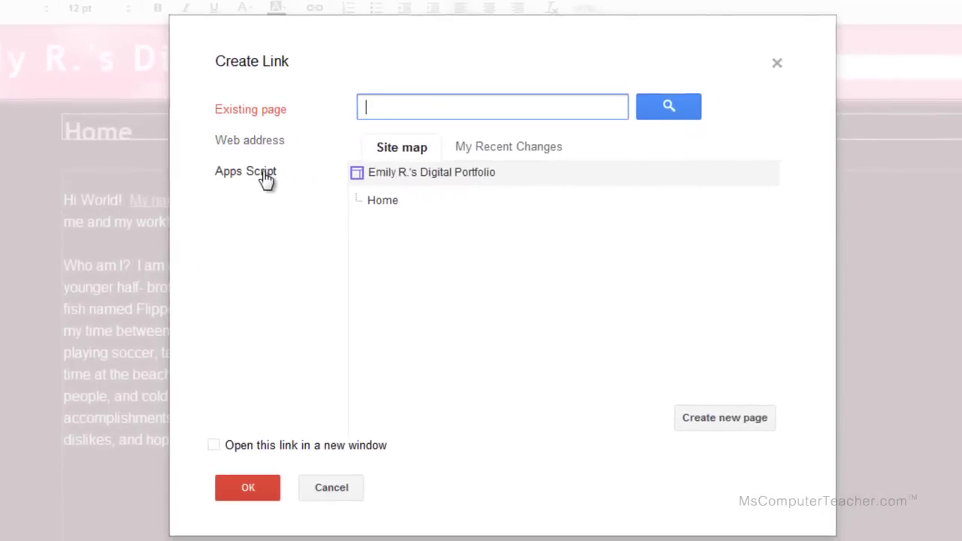
{"action": "left_click", "coordinate": [343, 496]}
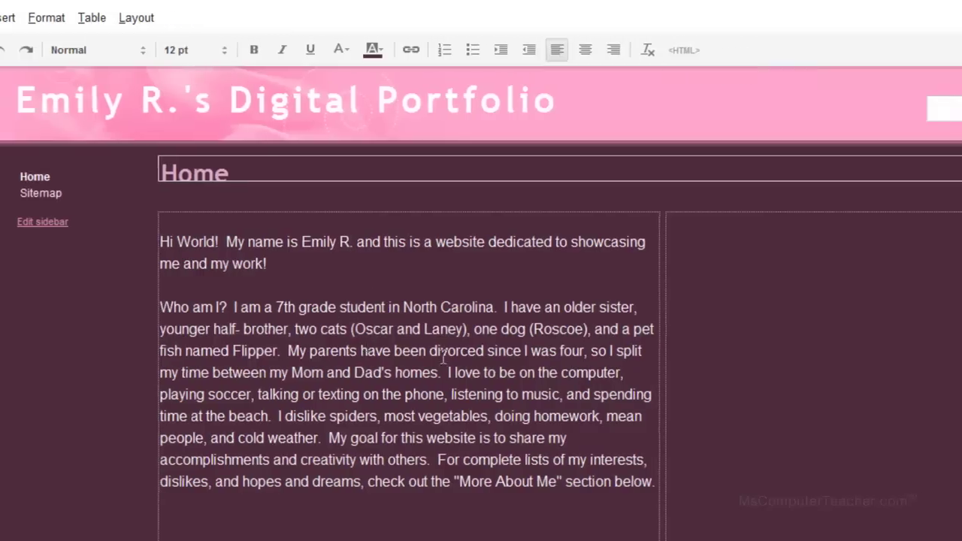
Step: Enter the sample sentence "this is an example of adding text!" in the right column and delete it
{"action": "left_click", "coordinate": [720, 245]}
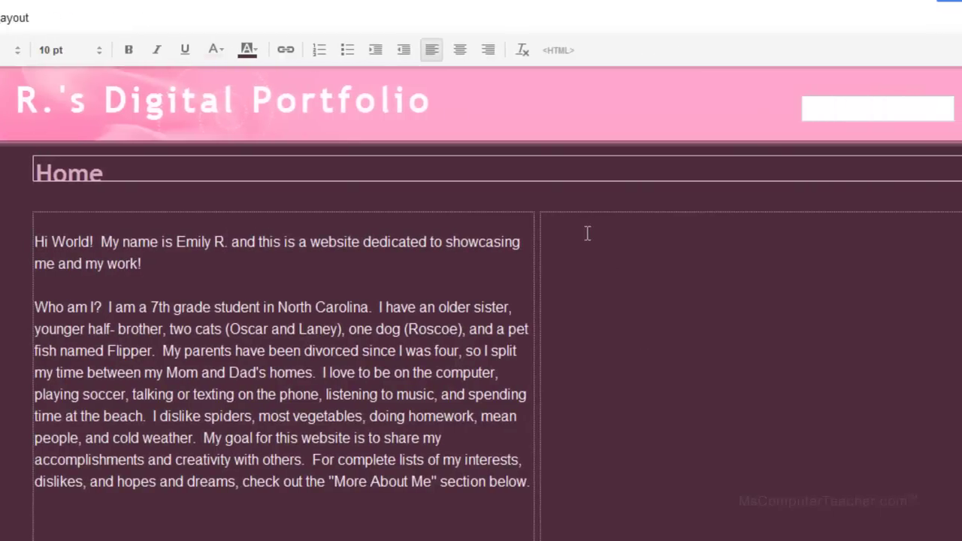
{"action": "type", "text": "this is an example of adding text!"}
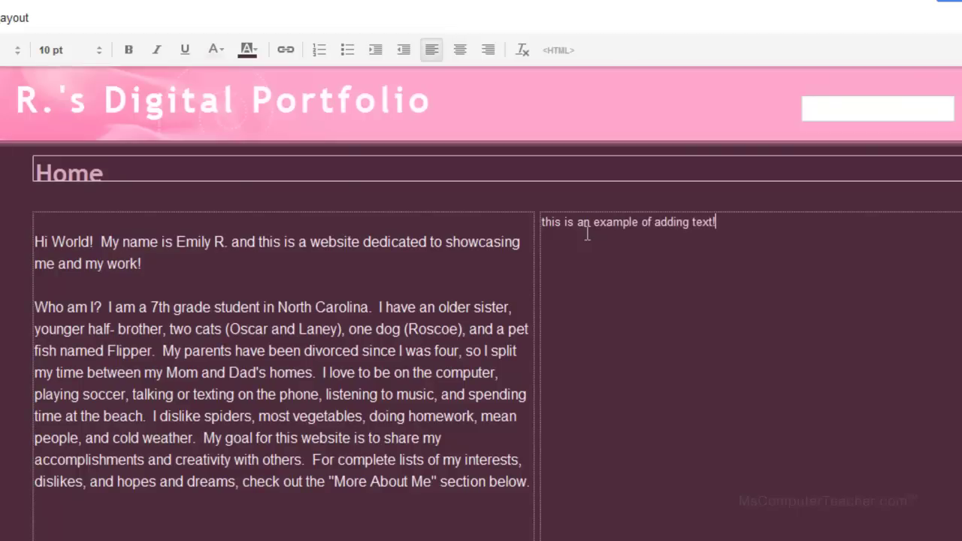
{"action": "left_click_drag", "start_coordinate": [734, 215], "coordinate": [523, 216]}
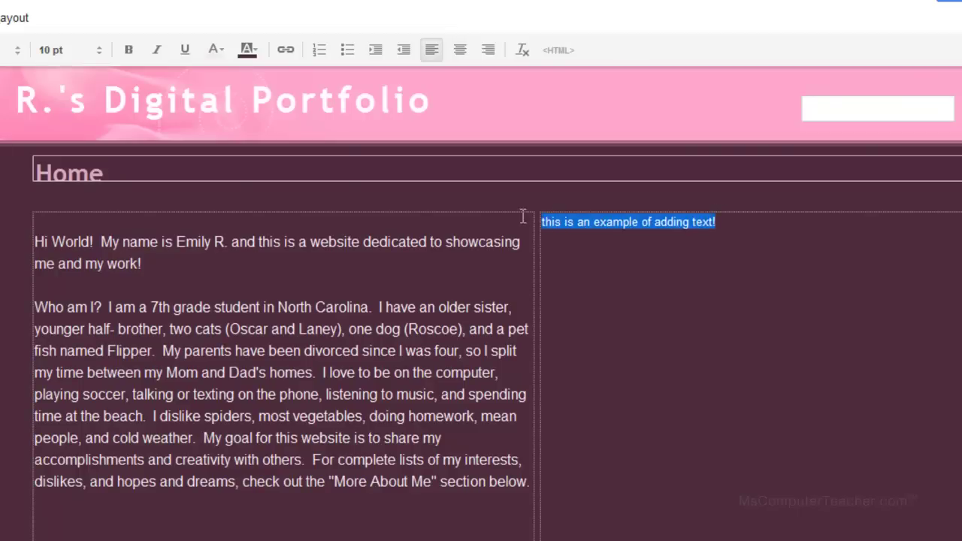
{"action": "key", "text": "Delete"}
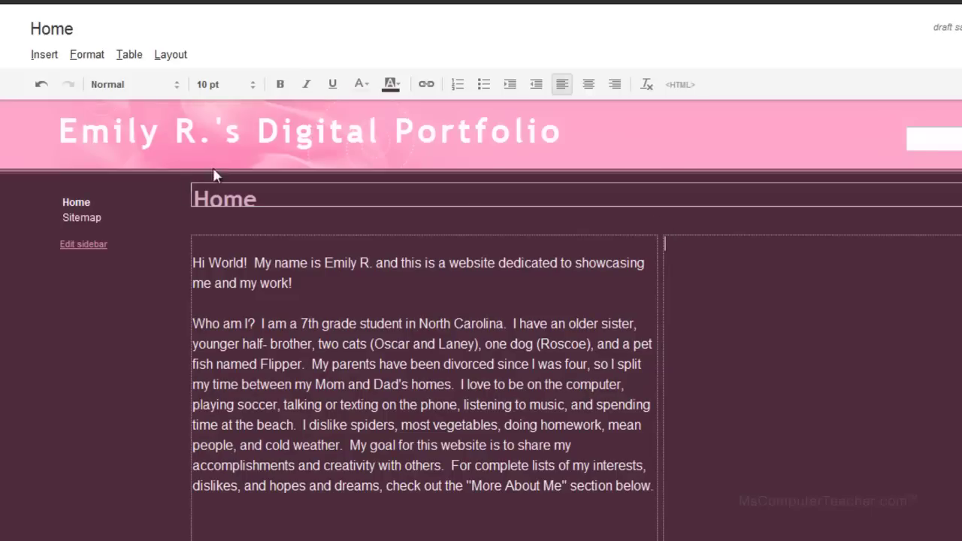
Step: Review the heading, script and alignment formatting options available for the introduction text
{"action": "left_click_drag", "start_coordinate": [658, 485], "coordinate": [180, 181]}
{"action": "left_click", "coordinate": [85, 59]}
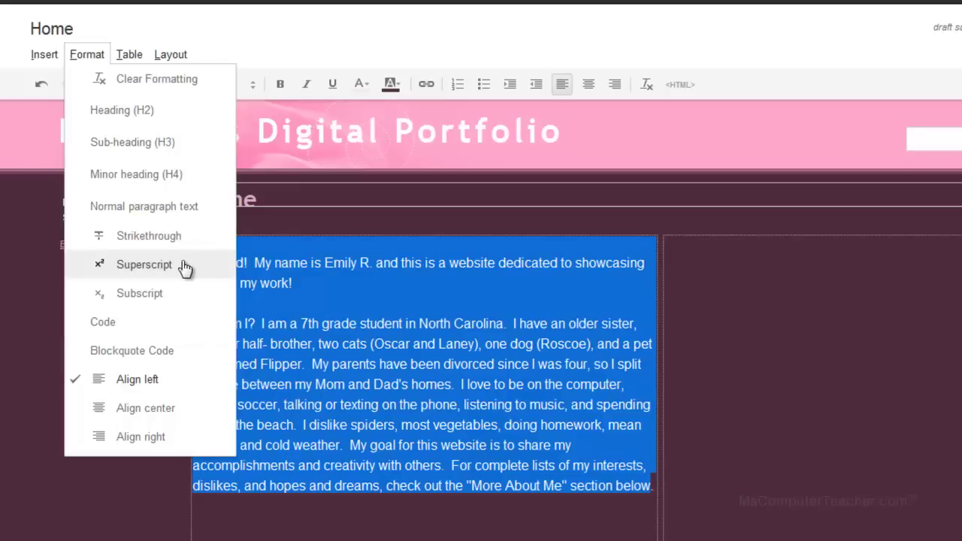
{"action": "left_click", "coordinate": [358, 528]}
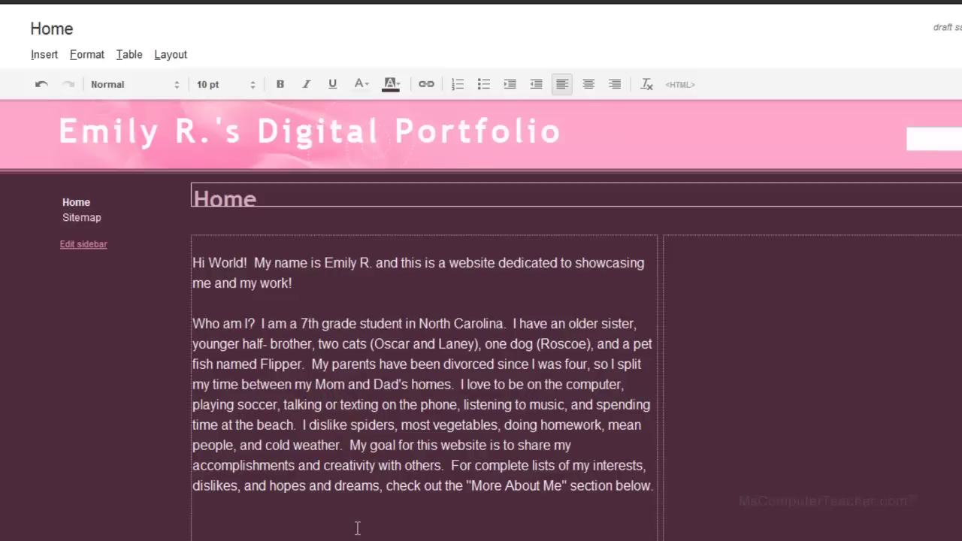
Step: Add a blank line above the introduction and upload the picture "me" from the For My Digital Portfolio folder as an image
{"action": "left_click", "coordinate": [194, 243]}
{"action": "key", "text": "Return"}
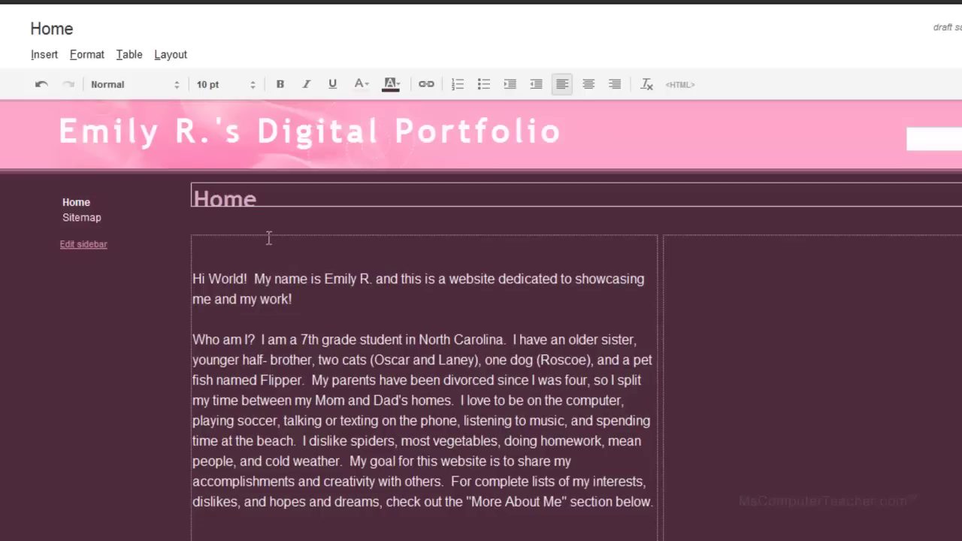
{"action": "left_click", "coordinate": [39, 56]}
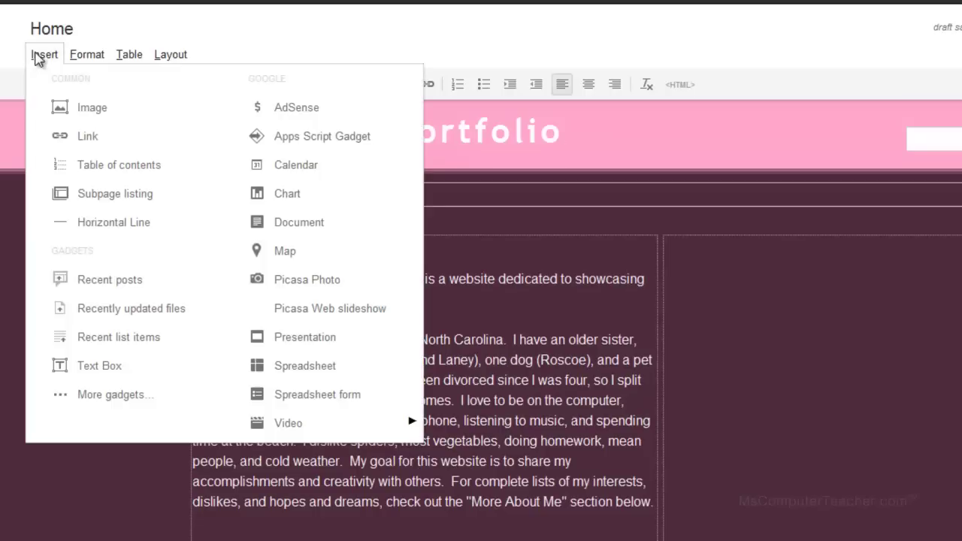
{"action": "left_click", "coordinate": [100, 111]}
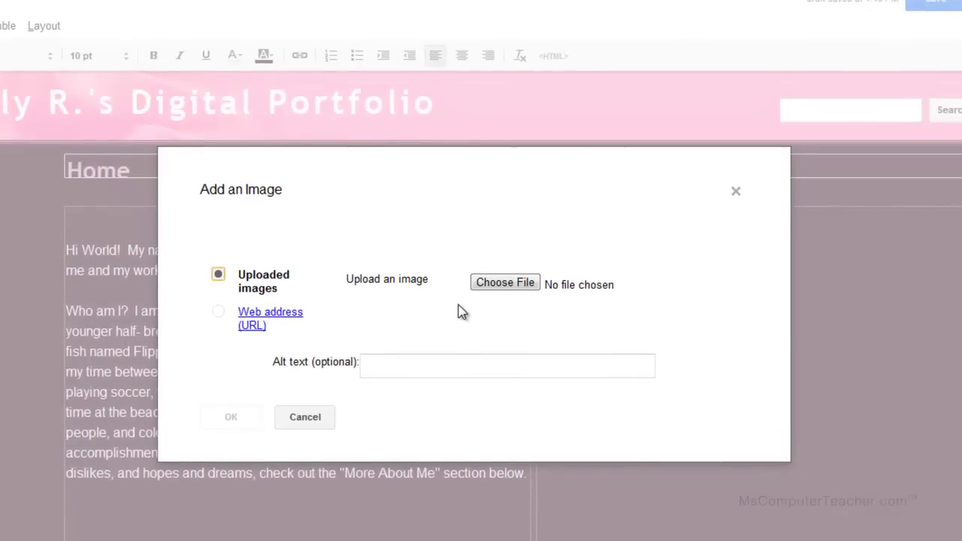
{"action": "left_click", "coordinate": [496, 284]}
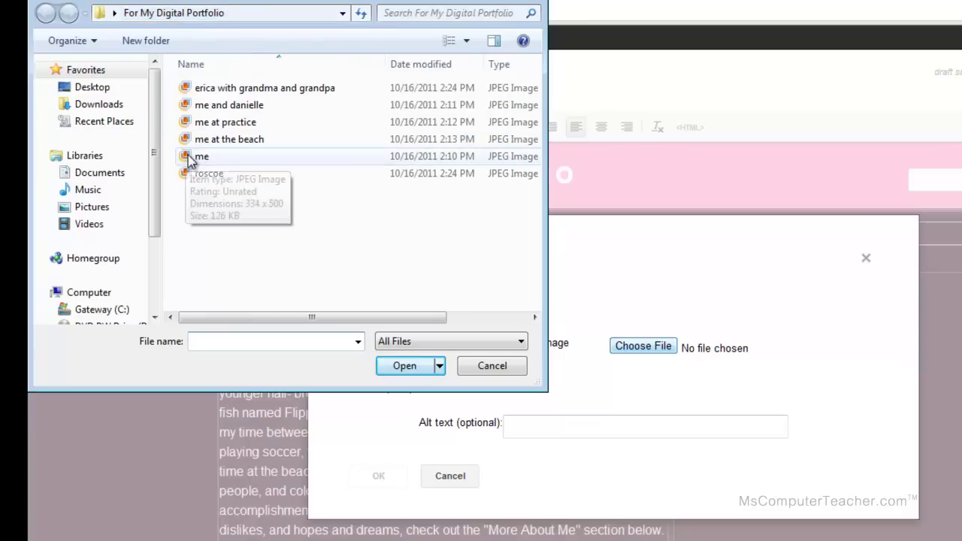
{"action": "left_click", "coordinate": [188, 158]}
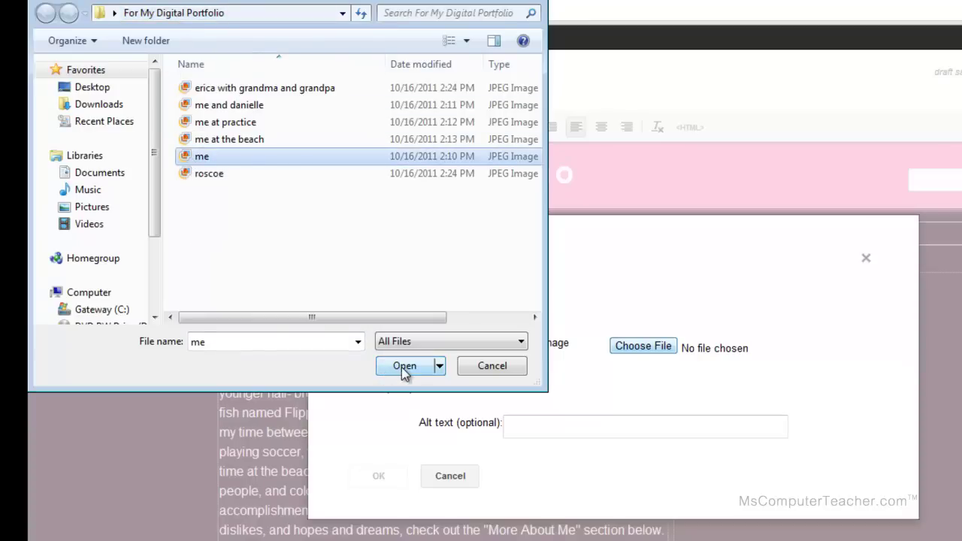
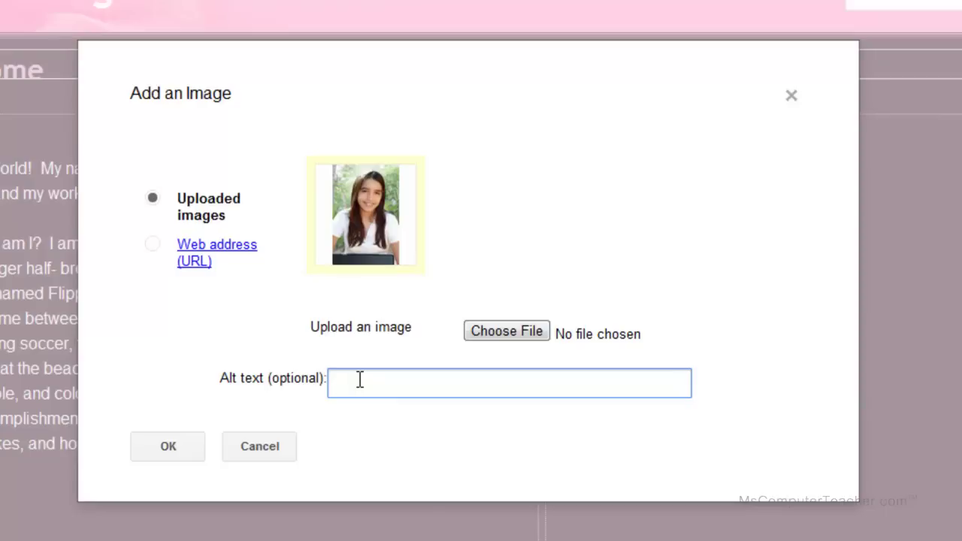
Step: Enter the pictured student's name as the image's alt text and insert the image above the introduction
{"action": "type", "text": "Emily G."}
{"action": "left_click", "coordinate": [336, 385]}
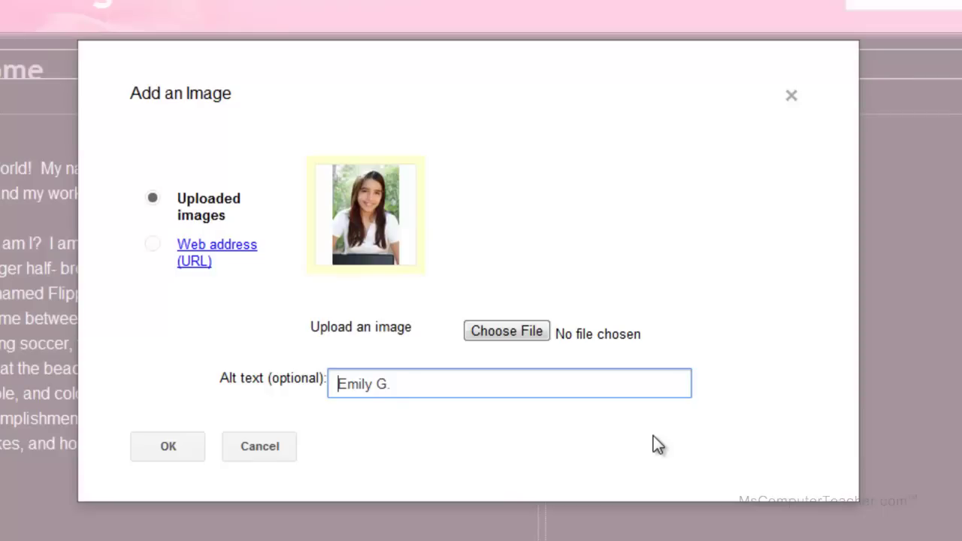
{"action": "left_click", "coordinate": [171, 452]}
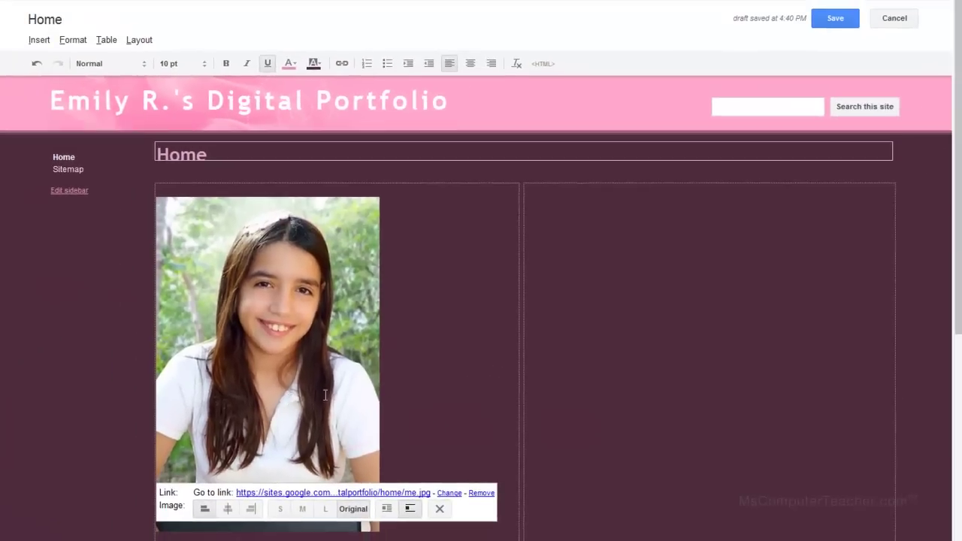
Step: Try centre and right alignment on the student's photo, set its size to small and align it left
{"action": "scroll", "coordinate": [340, 357], "scroll_direction": "down", "scroll_amount": 2}
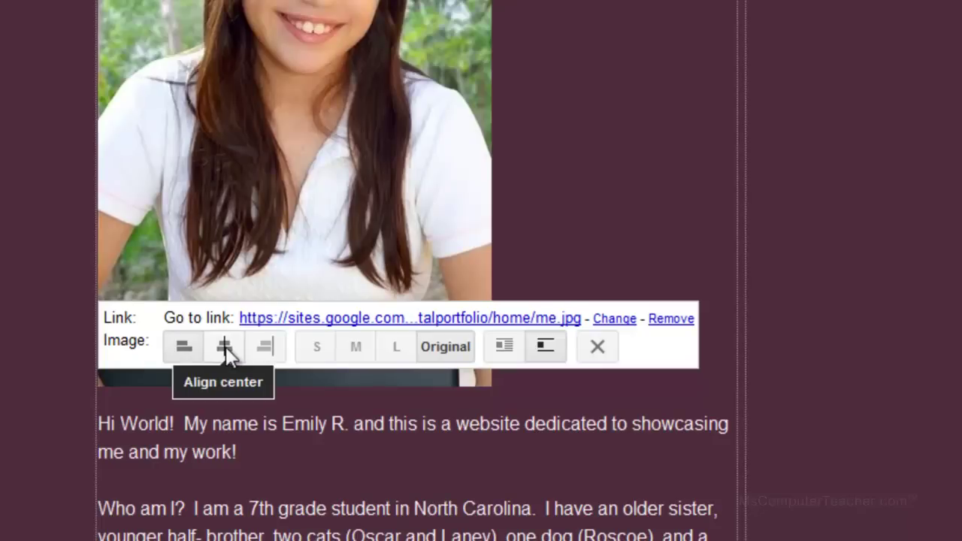
{"action": "left_click", "coordinate": [227, 348]}
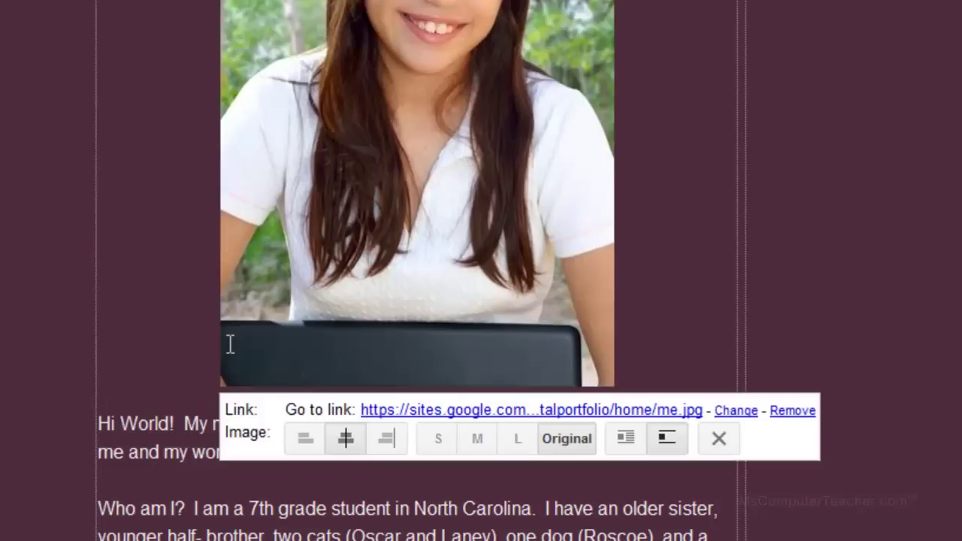
{"action": "left_click", "coordinate": [387, 442]}
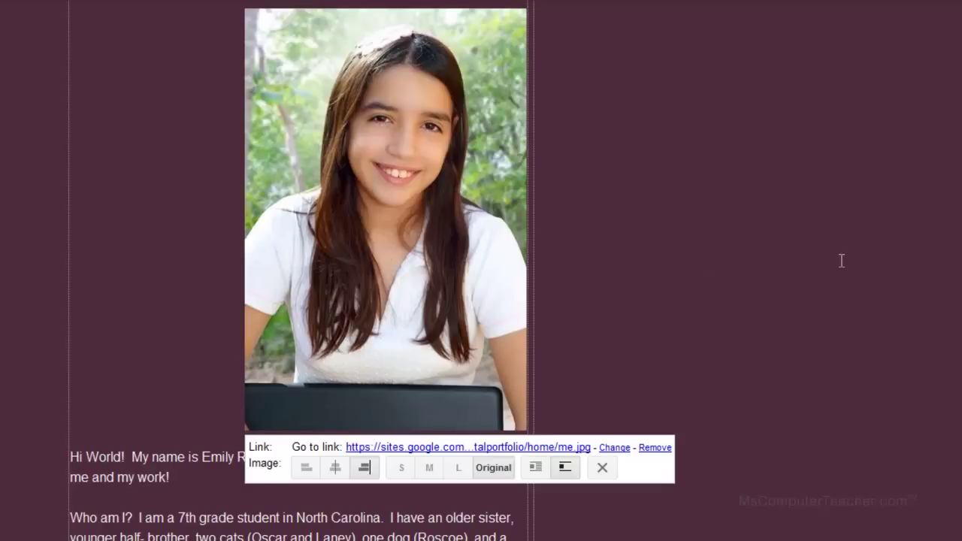
{"action": "left_click", "coordinate": [402, 468]}
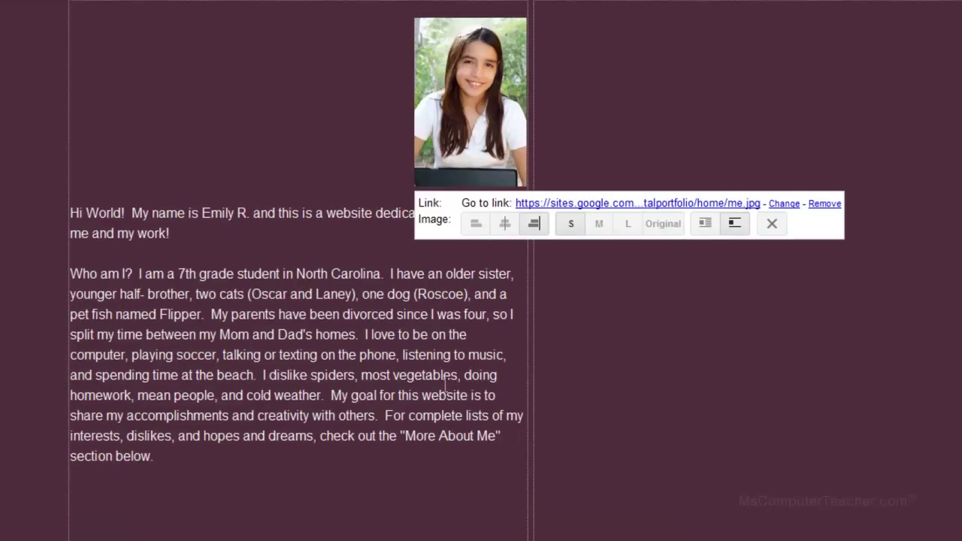
{"action": "left_click", "coordinate": [480, 230]}
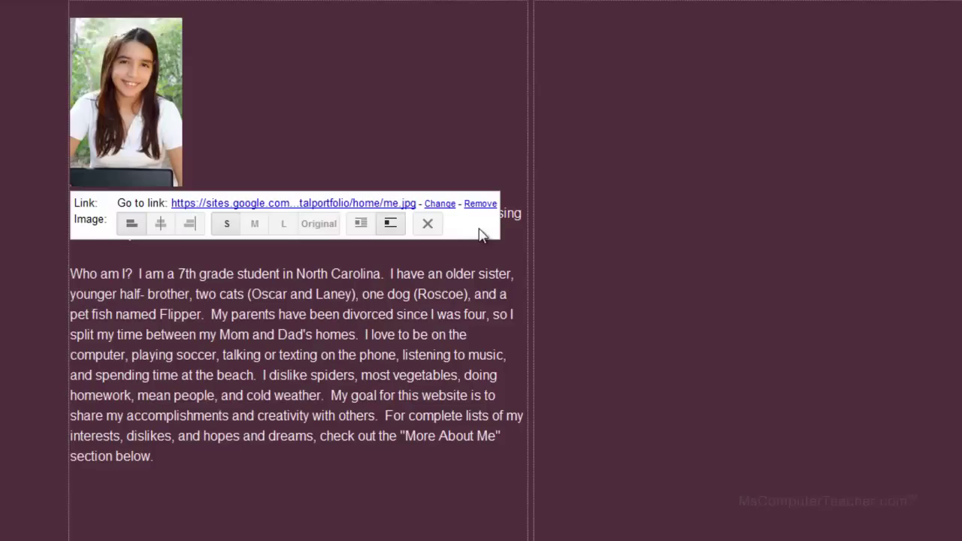
Step: Try the original, medium and large sizes on the student's photo and return it to small
{"action": "left_click", "coordinate": [323, 232]}
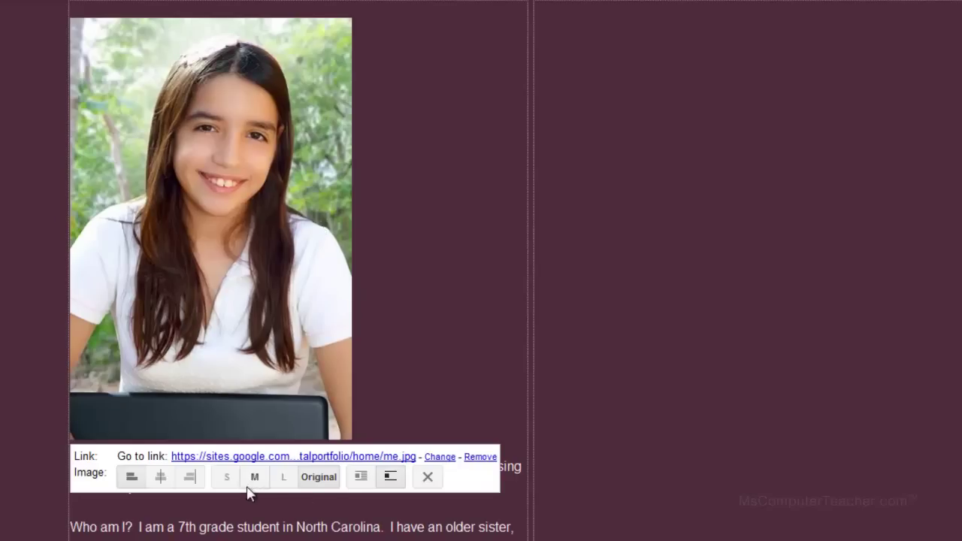
{"action": "left_click", "coordinate": [227, 476]}
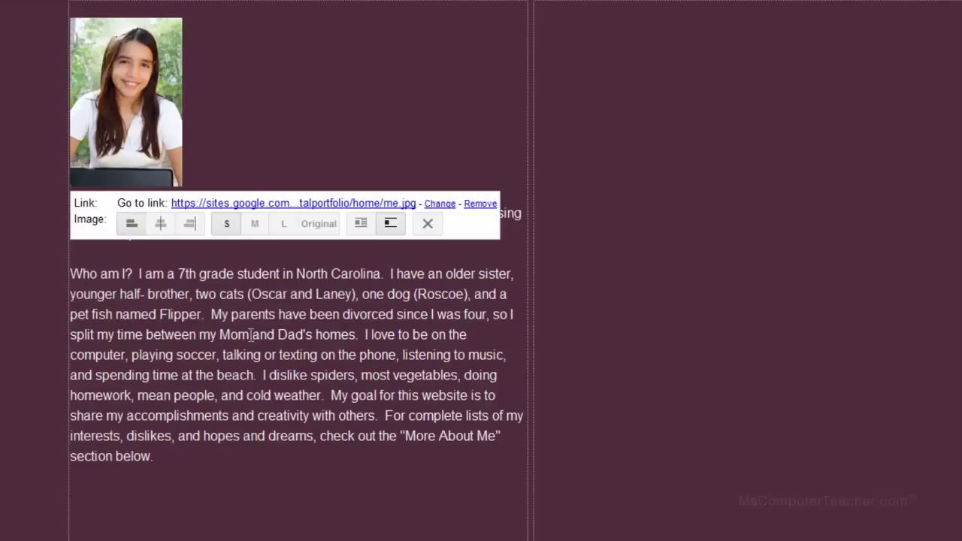
{"action": "left_click", "coordinate": [255, 223]}
{"action": "left_click", "coordinate": [287, 325]}
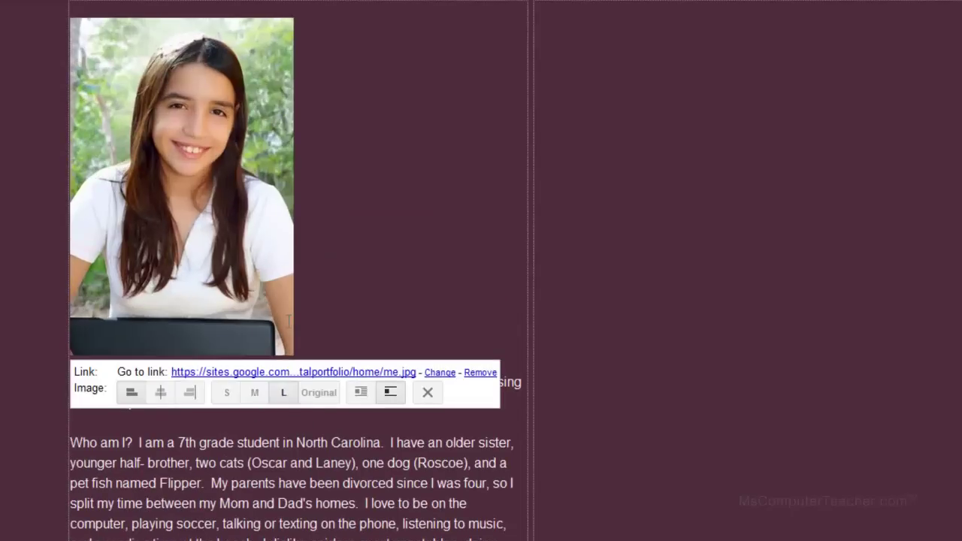
{"action": "left_click", "coordinate": [319, 392]}
{"action": "left_click", "coordinate": [227, 479]}
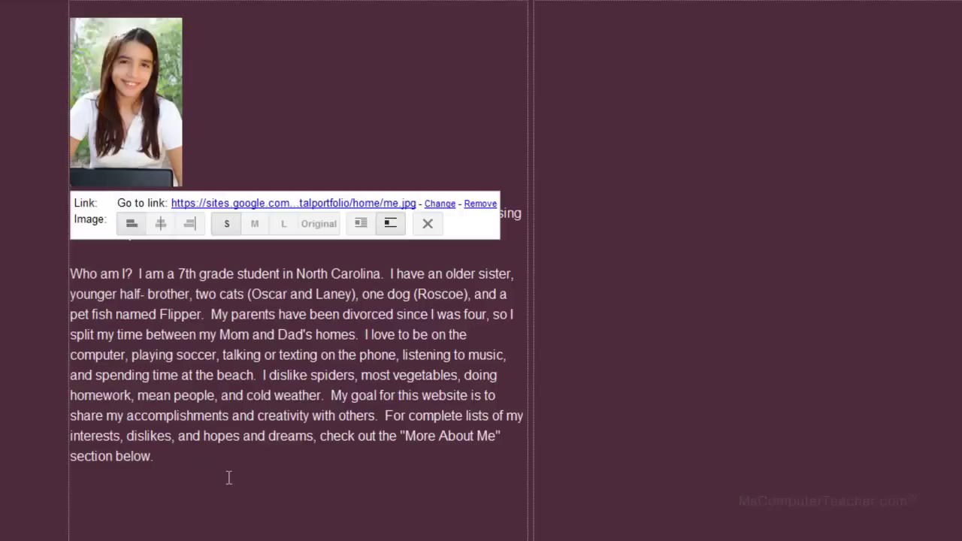
Step: Turn on text wrapping for the photo so the introduction flows beside it, and deselect the photo
{"action": "left_click", "coordinate": [361, 223]}
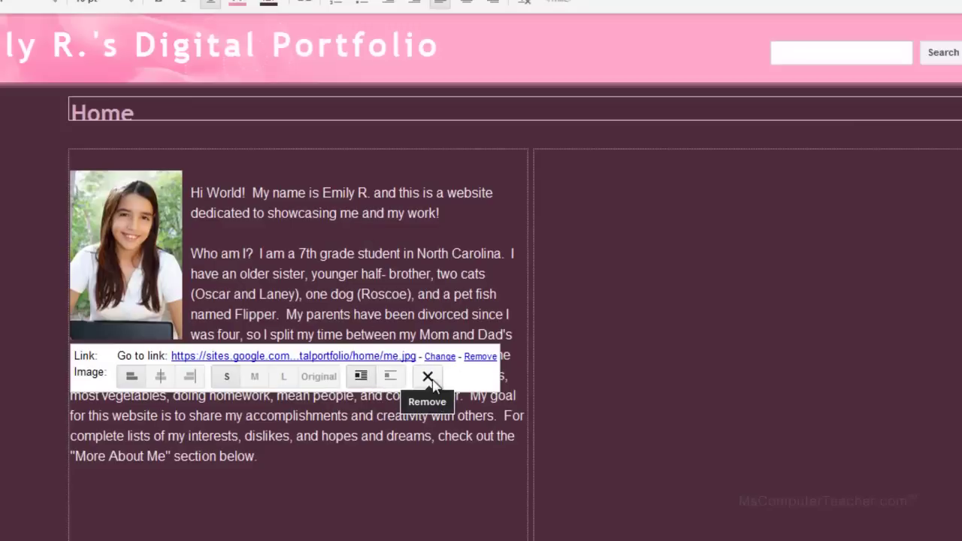
{"action": "left_click", "coordinate": [523, 366]}
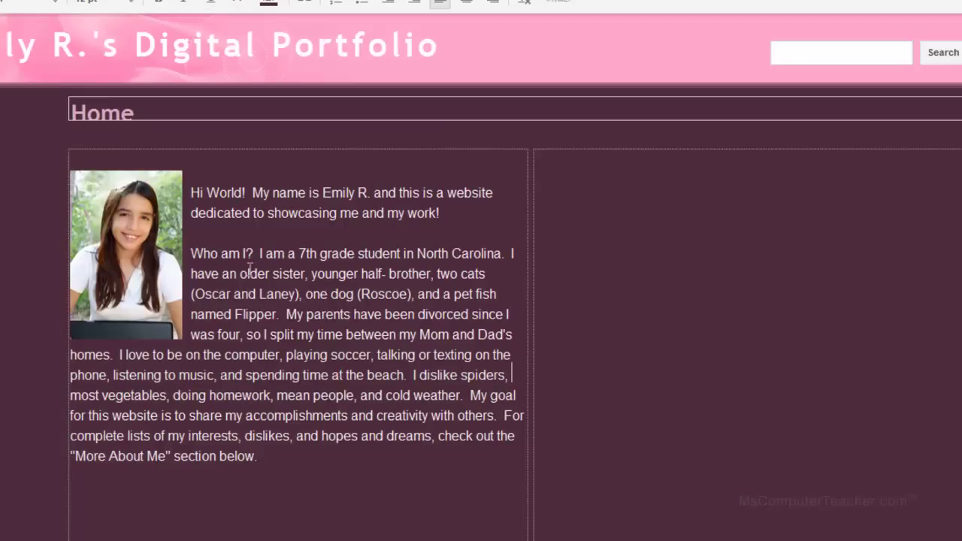
{"action": "left_click_drag", "start_coordinate": [191, 193], "coordinate": [311, 452]}
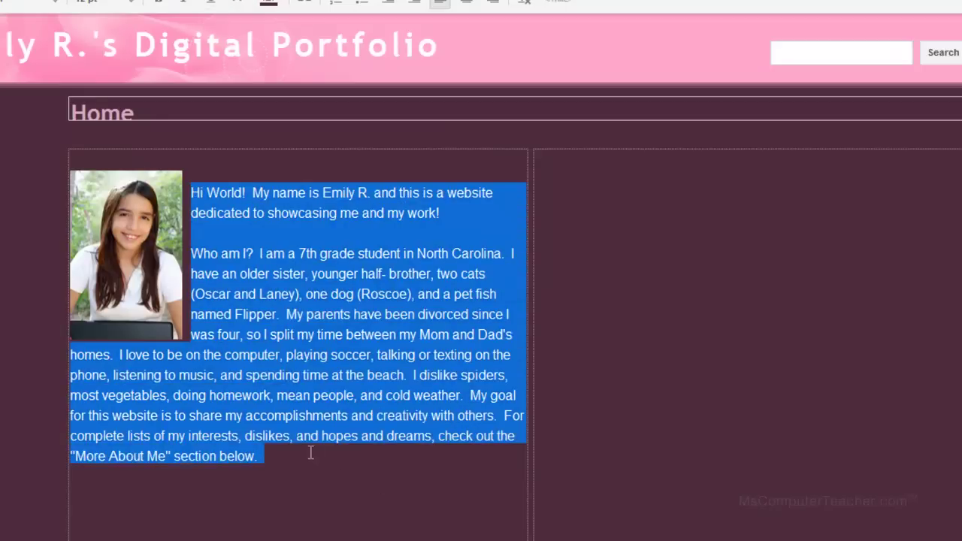
{"action": "left_click", "coordinate": [364, 481]}
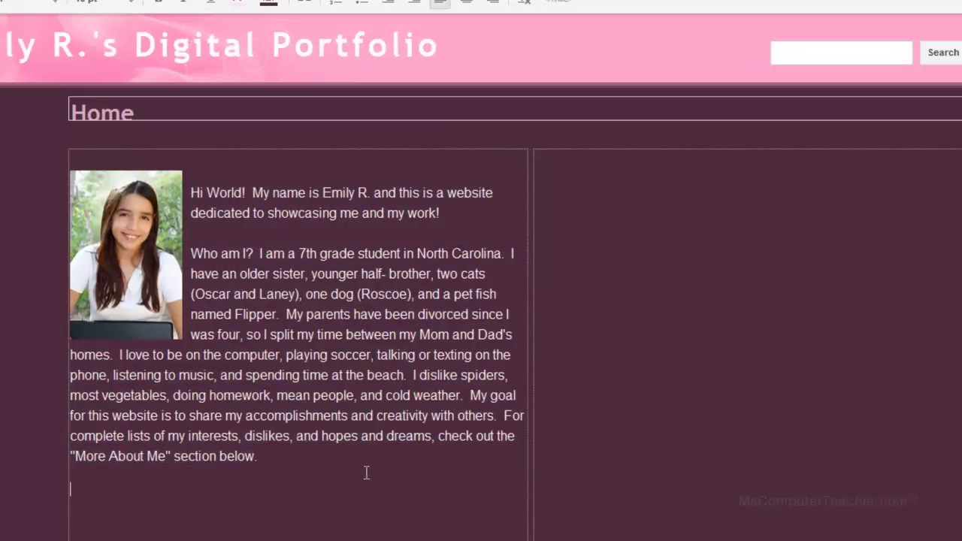
{"action": "left_click", "coordinate": [134, 242]}
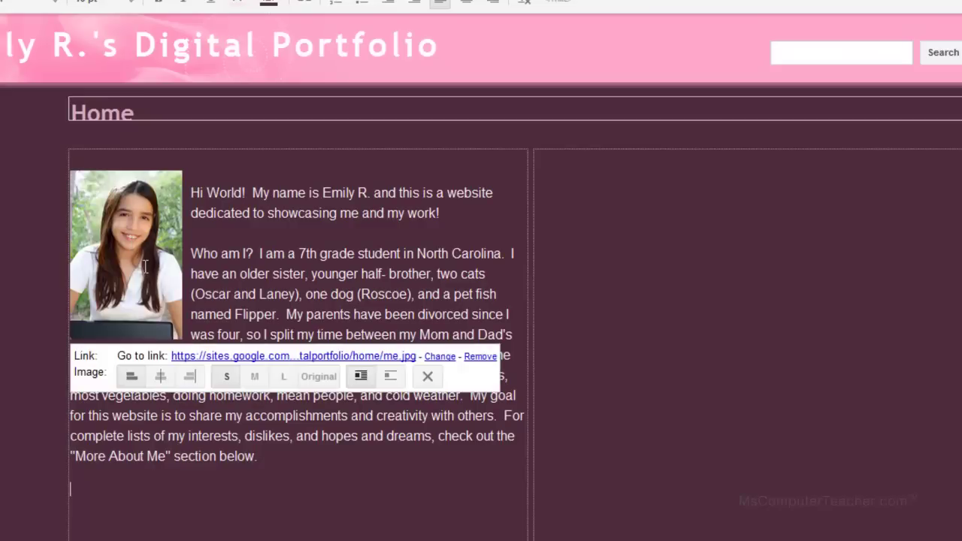
{"action": "left_click", "coordinate": [565, 191]}
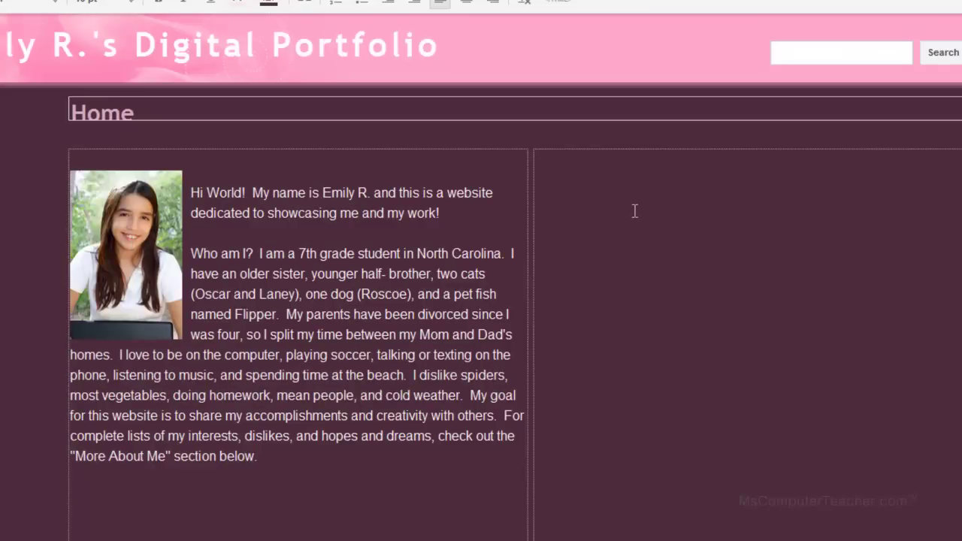
Step: Upload the picture with grandma and grandpa from the For My Digital Portfolio folder as a Picasa photo, using the Drop Box album
{"action": "left_click", "coordinate": [23, 37]}
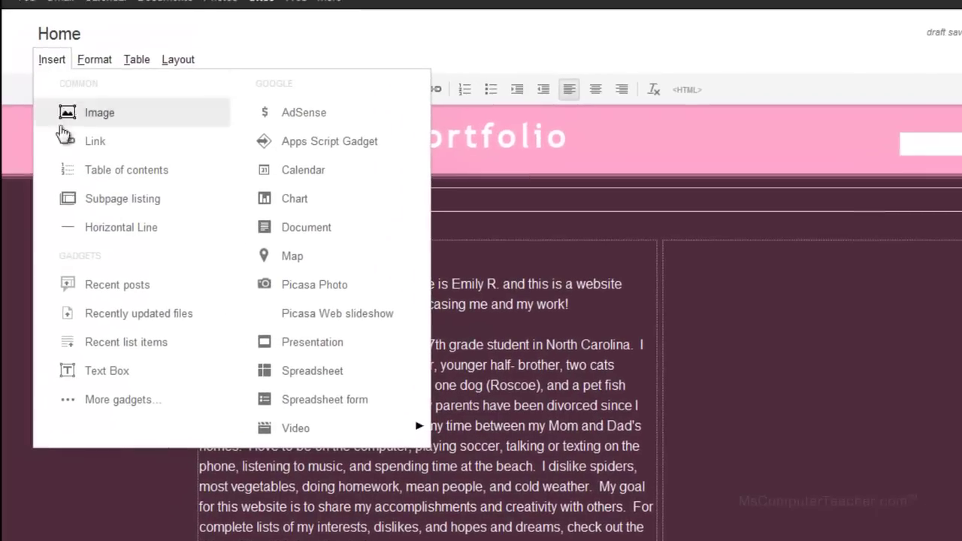
{"action": "left_click", "coordinate": [309, 293]}
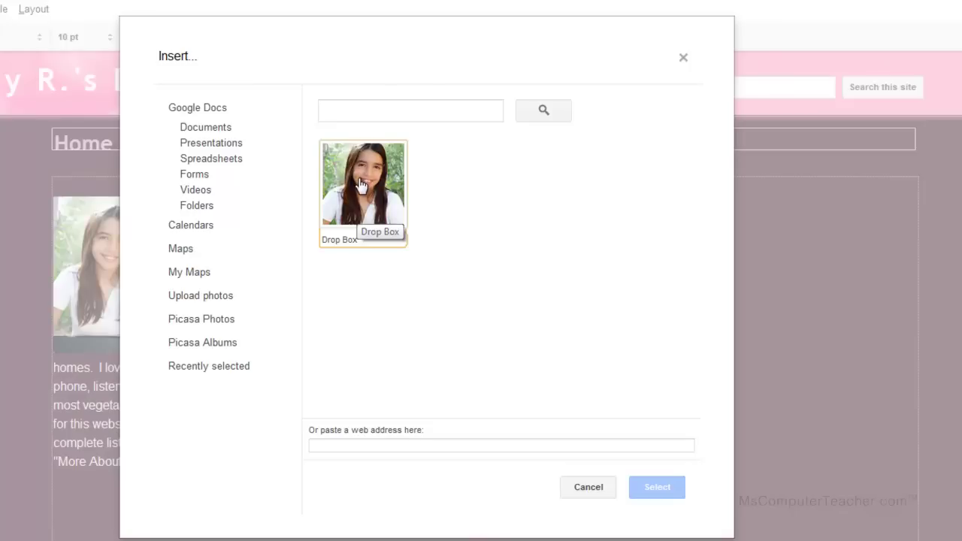
{"action": "left_click", "coordinate": [191, 300]}
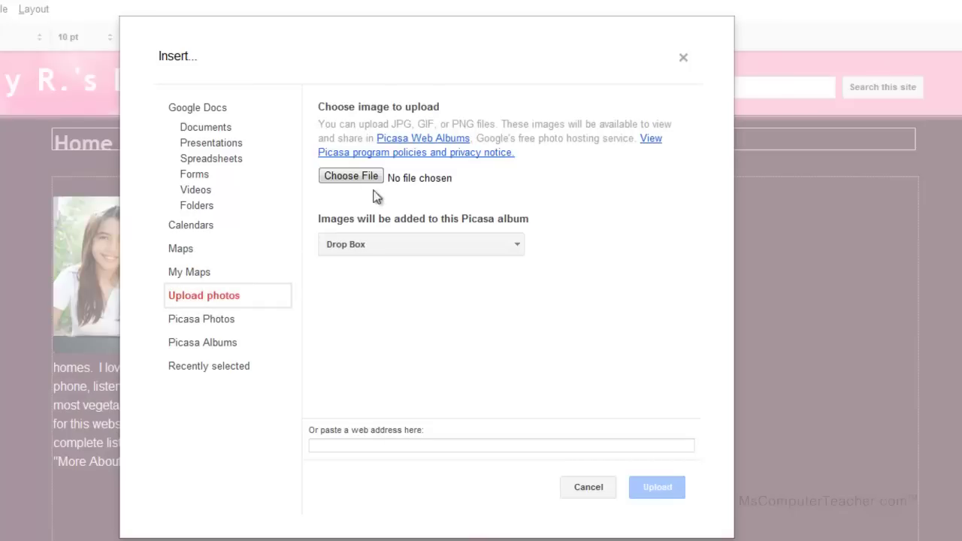
{"action": "left_click", "coordinate": [354, 179]}
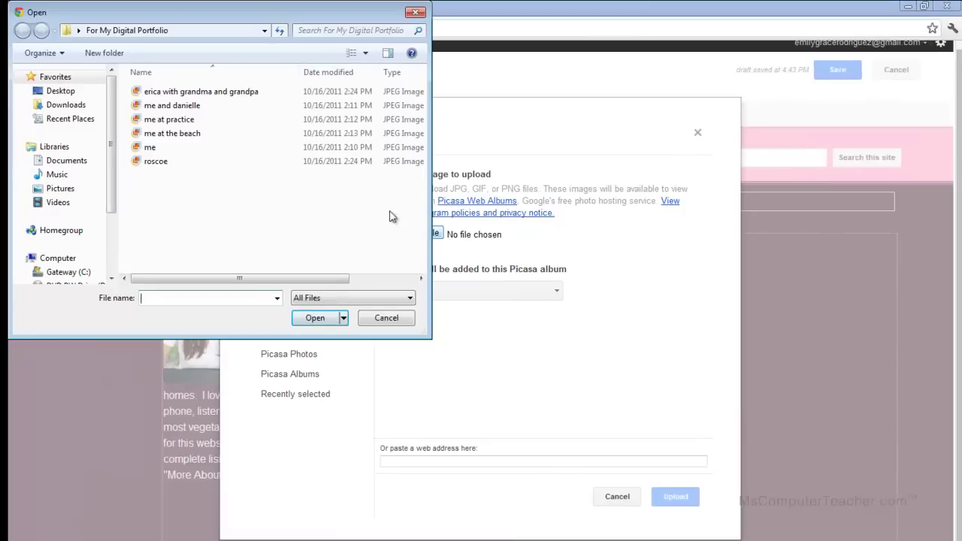
{"action": "left_click", "coordinate": [184, 91]}
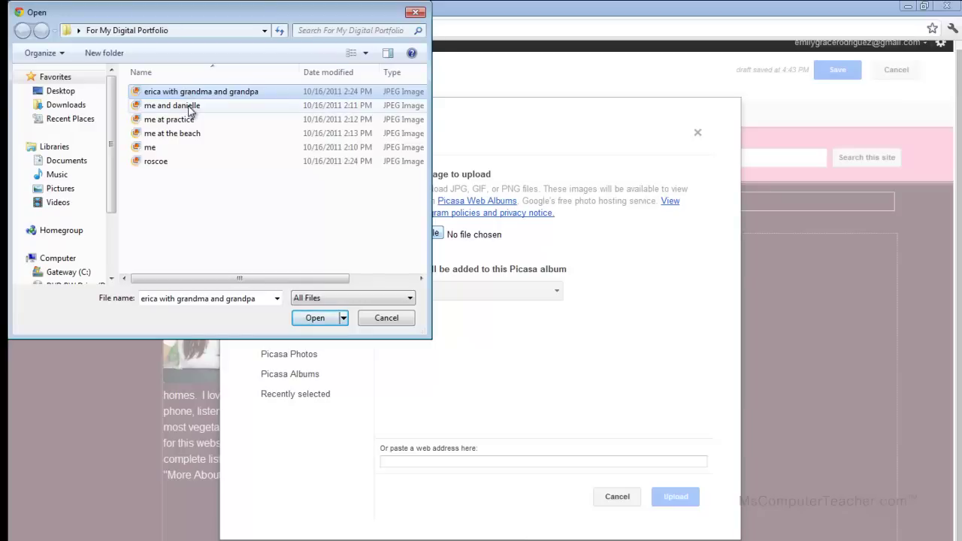
{"action": "left_click", "coordinate": [188, 107]}
{"action": "left_click", "coordinate": [188, 120]}
{"action": "left_click", "coordinate": [186, 135]}
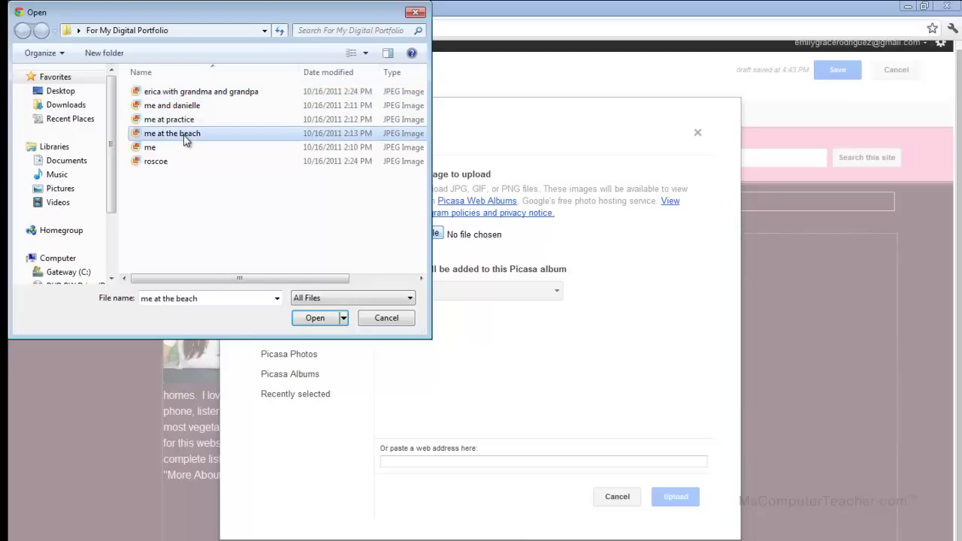
{"action": "left_click", "coordinate": [188, 94]}
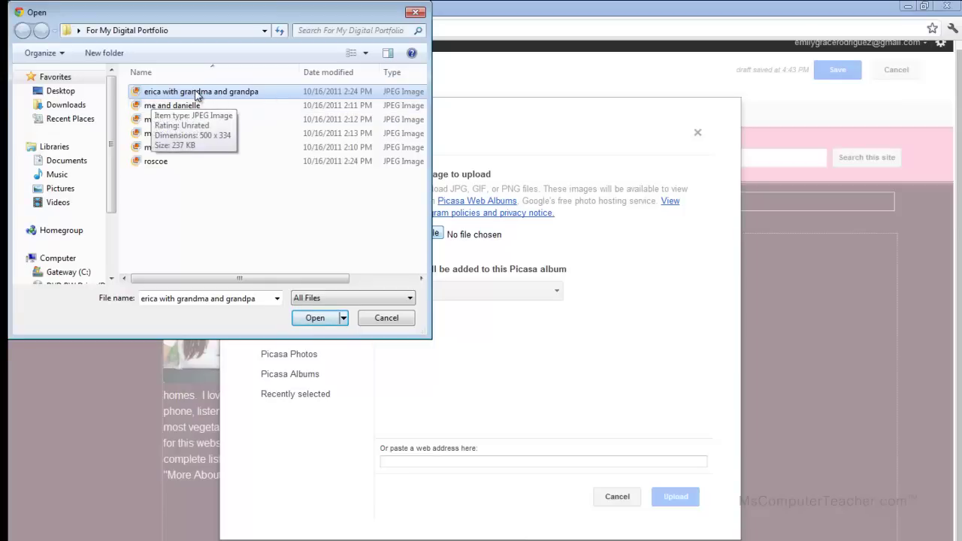
{"action": "left_click", "coordinate": [321, 320]}
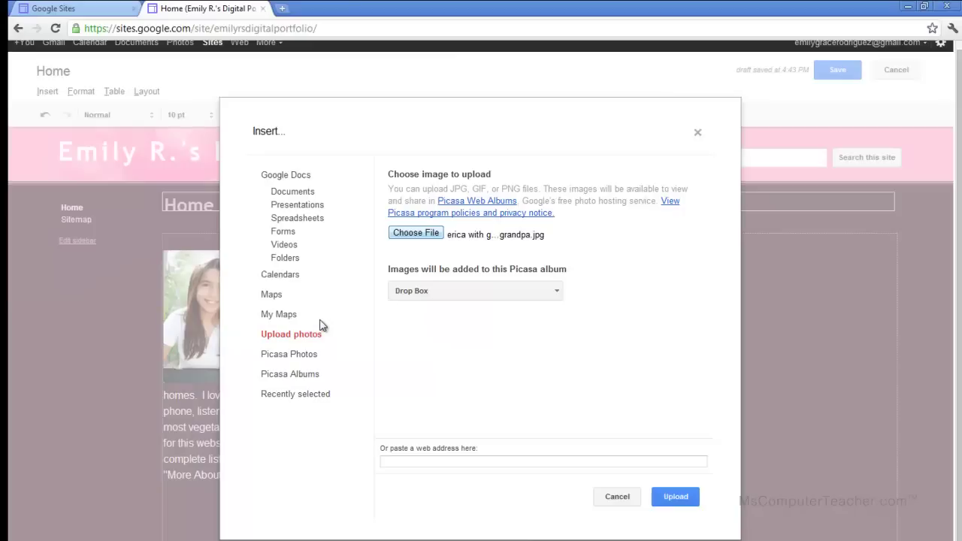
{"action": "left_click", "coordinate": [678, 499]}
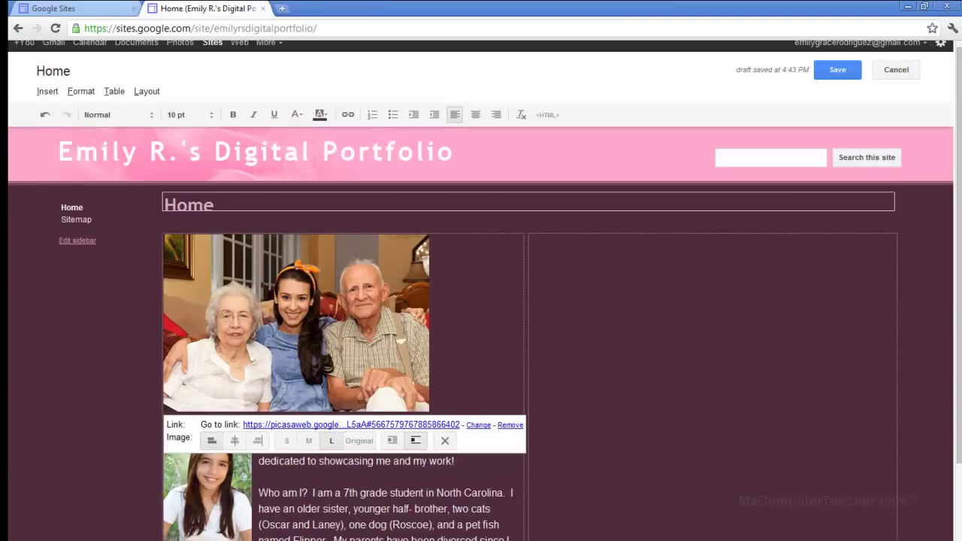
Step: Remove the web link from the grandparents photo and delete the photo from the page
{"action": "left_click", "coordinate": [509, 425]}
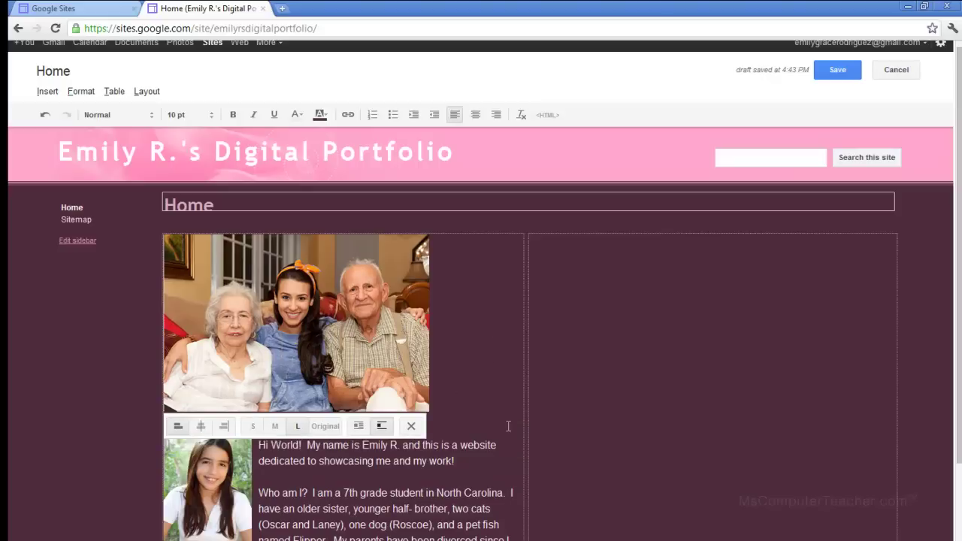
{"action": "left_click", "coordinate": [409, 426]}
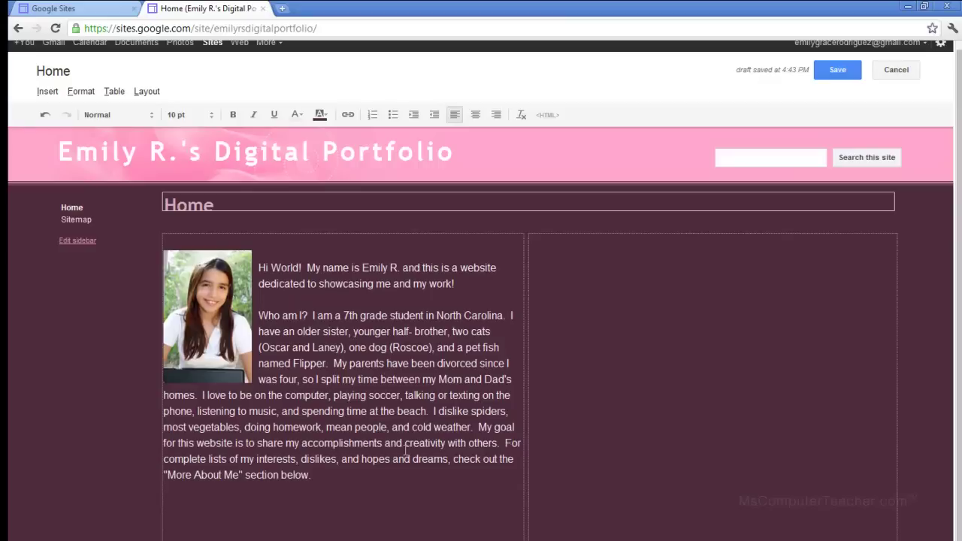
Step: Save the Home page with its photo and introduction text
{"action": "left_click", "coordinate": [47, 91]}
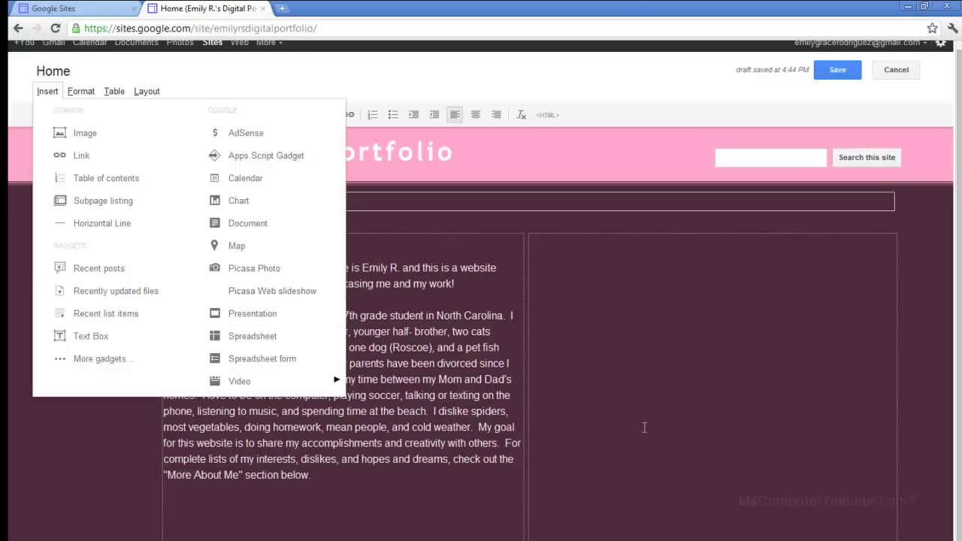
{"action": "left_click", "coordinate": [610, 442]}
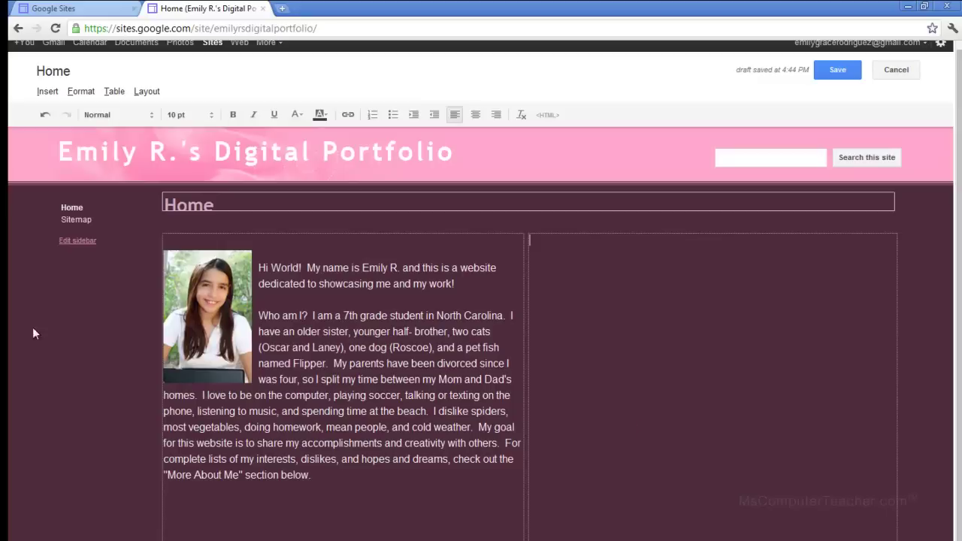
{"action": "left_click", "coordinate": [837, 70]}
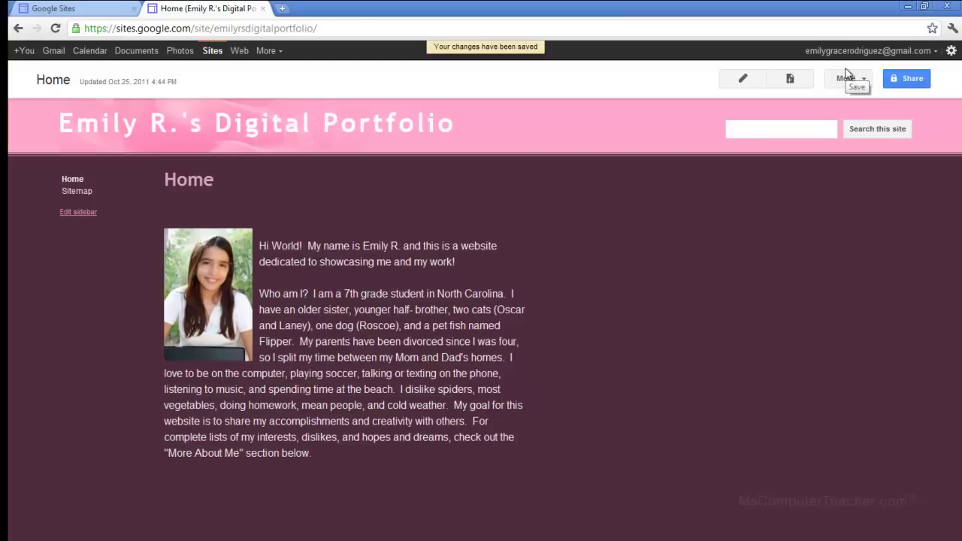